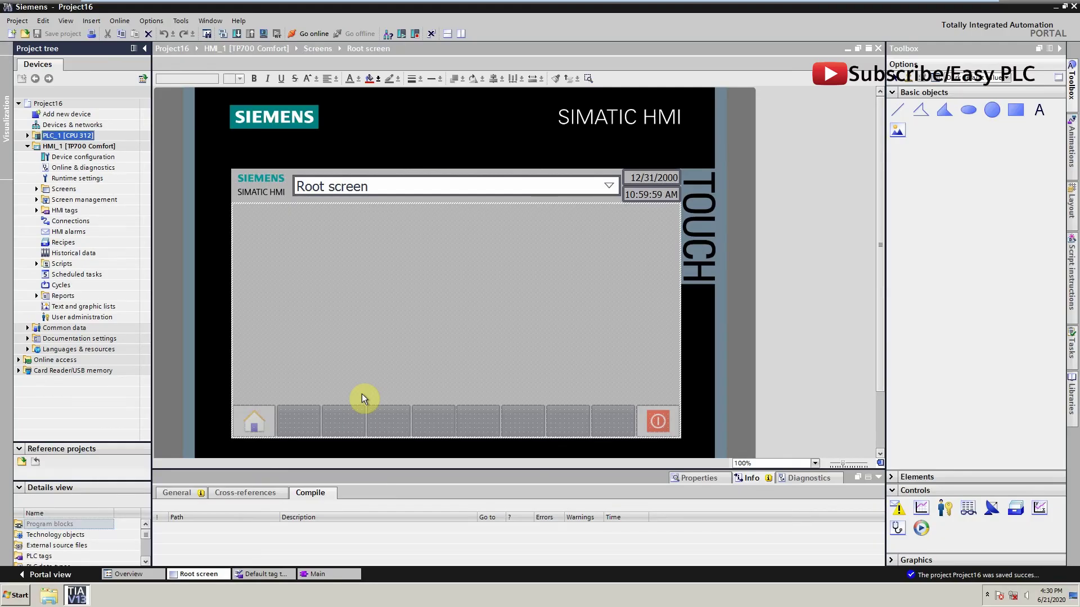
Step: Add data log Data_log_1 under Historical data, stored as a CSV file (ASCII)
double_click(89, 254)
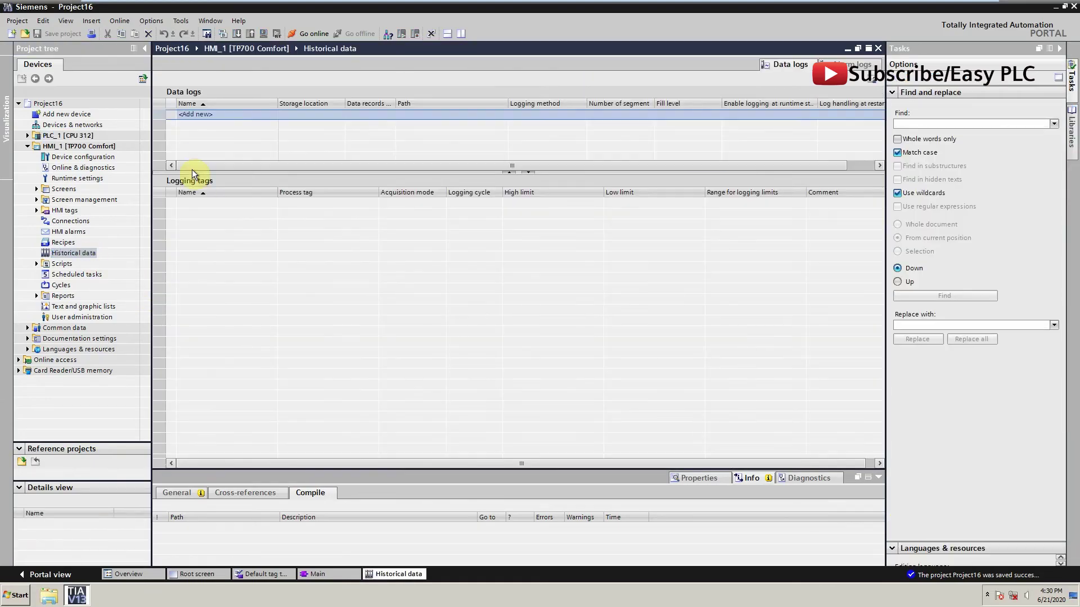
double_click(218, 114)
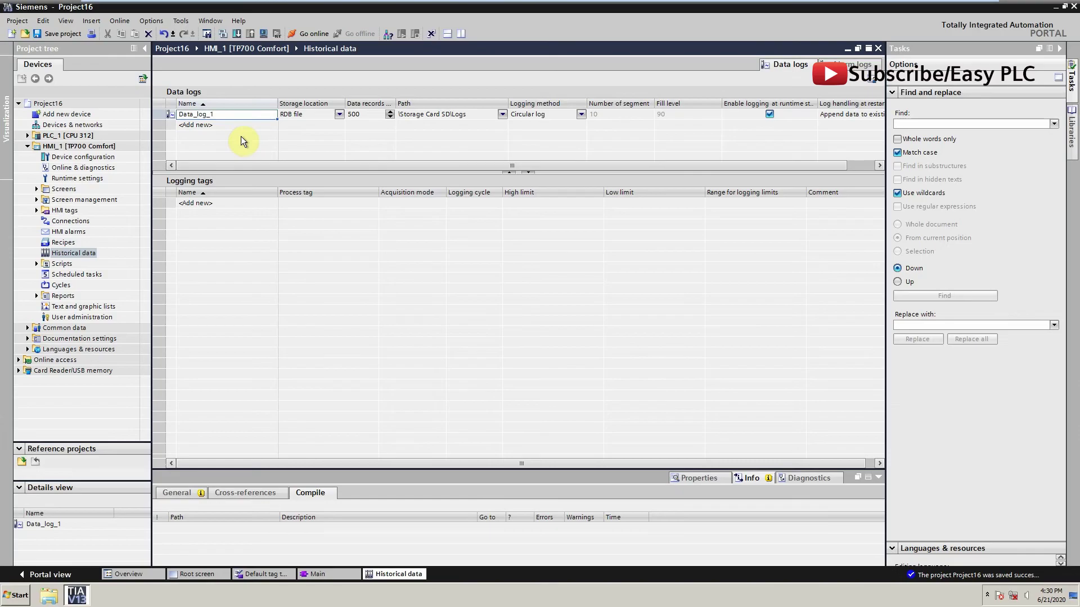
click(340, 116)
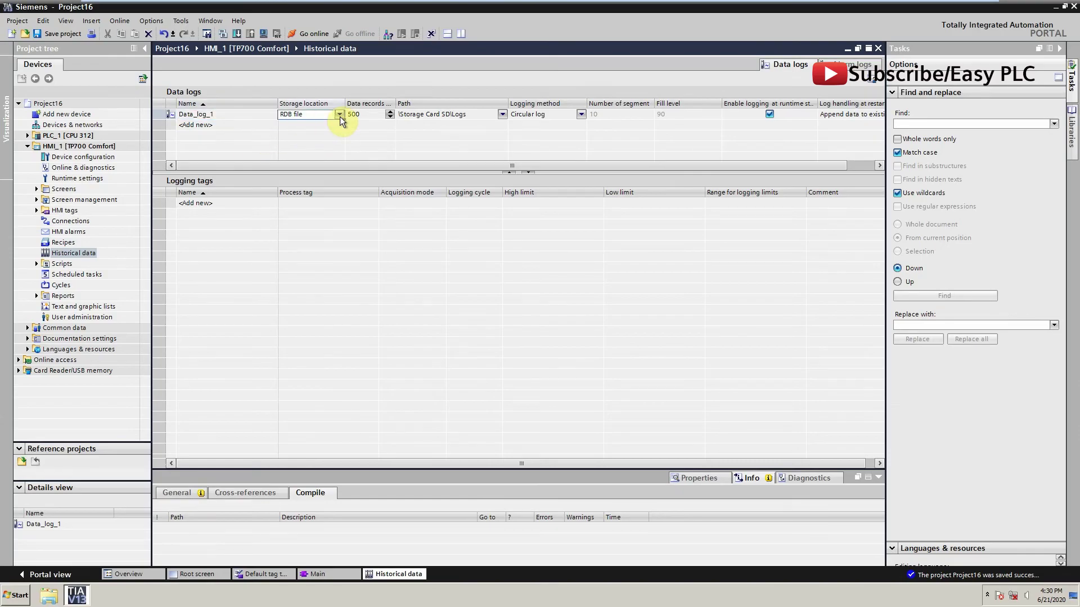
click(340, 115)
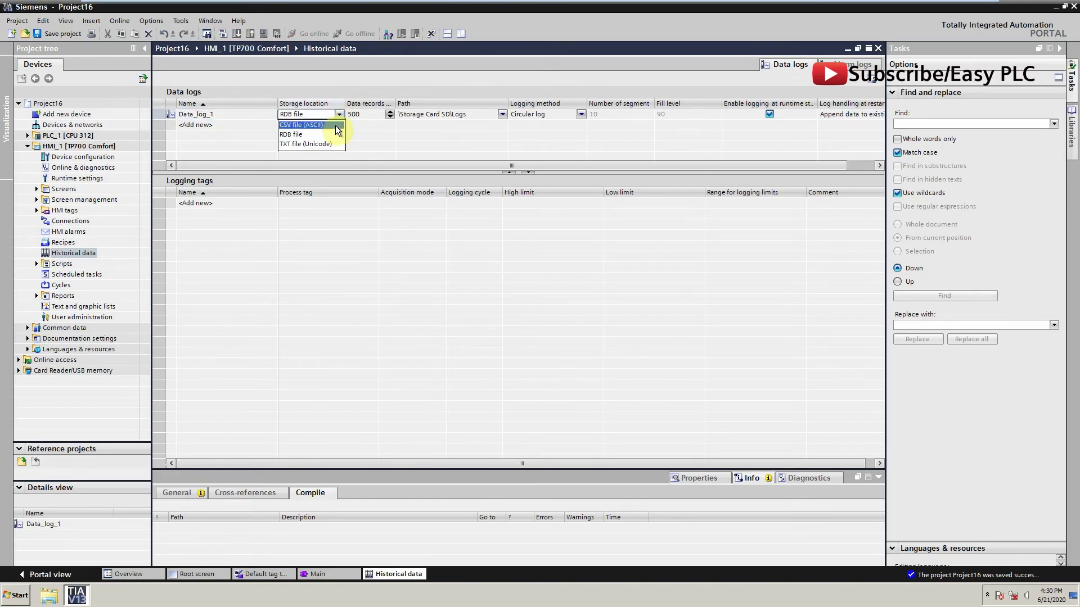
click(335, 125)
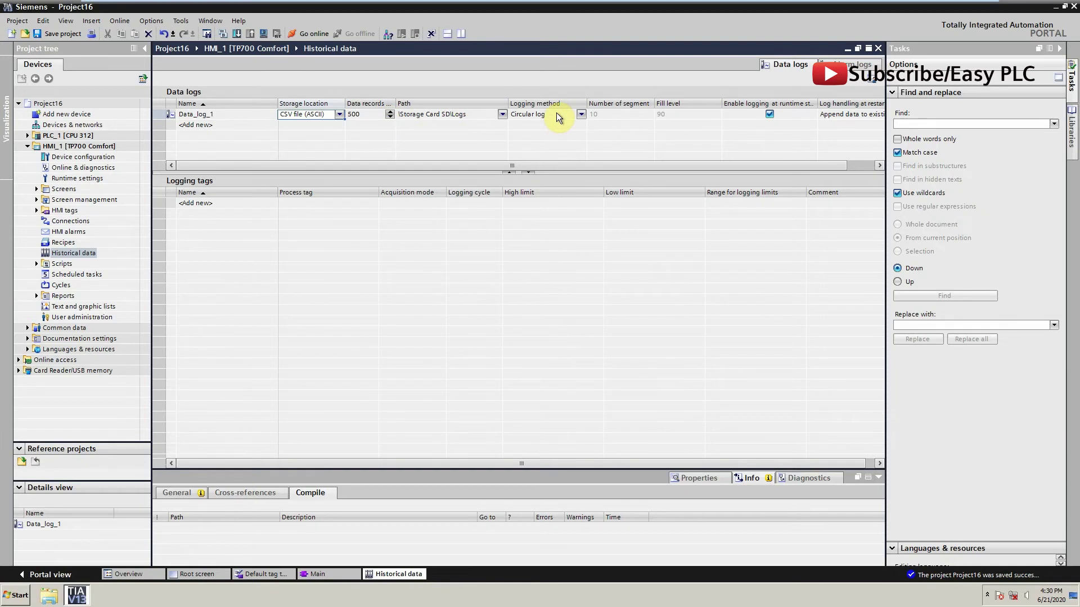
Step: Add two logging tags, Logging_tag_1 and Logging_tag_2, to Data_log_1
click(267, 205)
click(266, 202)
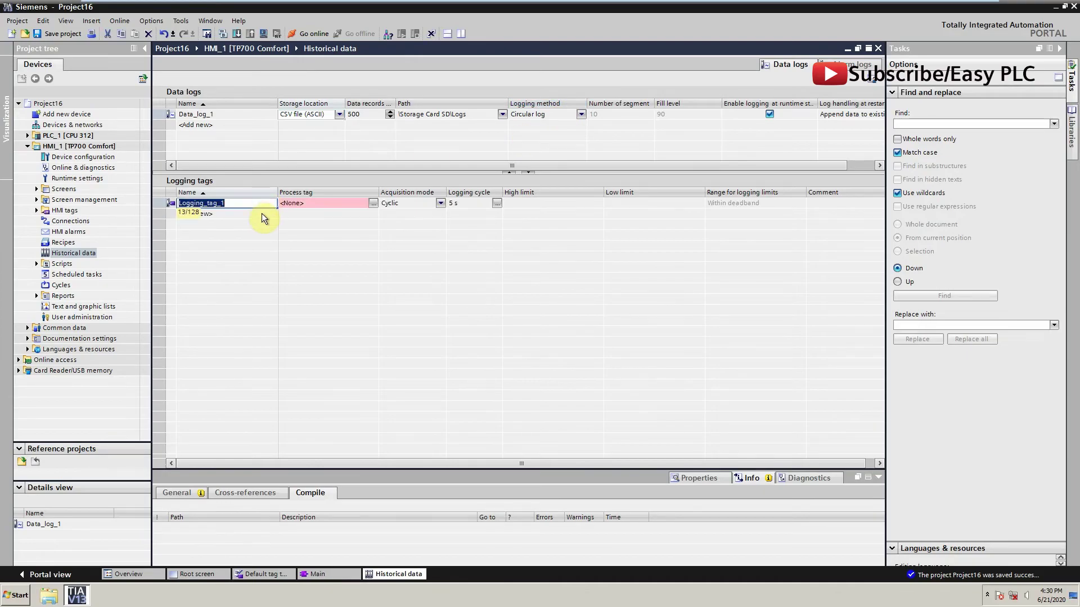
click(261, 215)
click(303, 259)
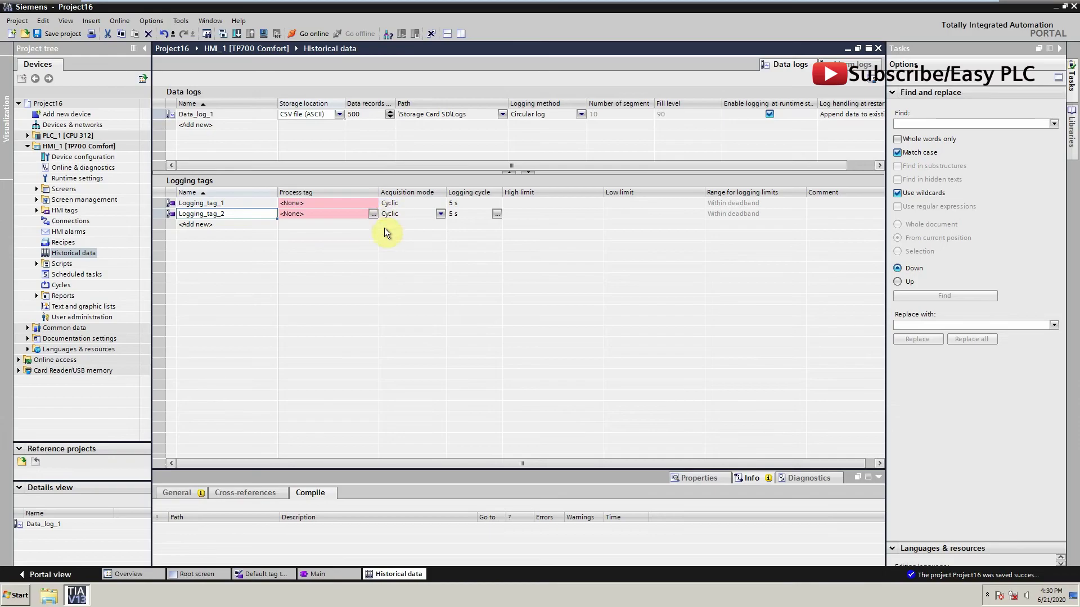
Step: Assign PLC tag Tag_2 to Logging_tag_1 and Tag_4 to Logging_tag_2 as process tags
click(364, 205)
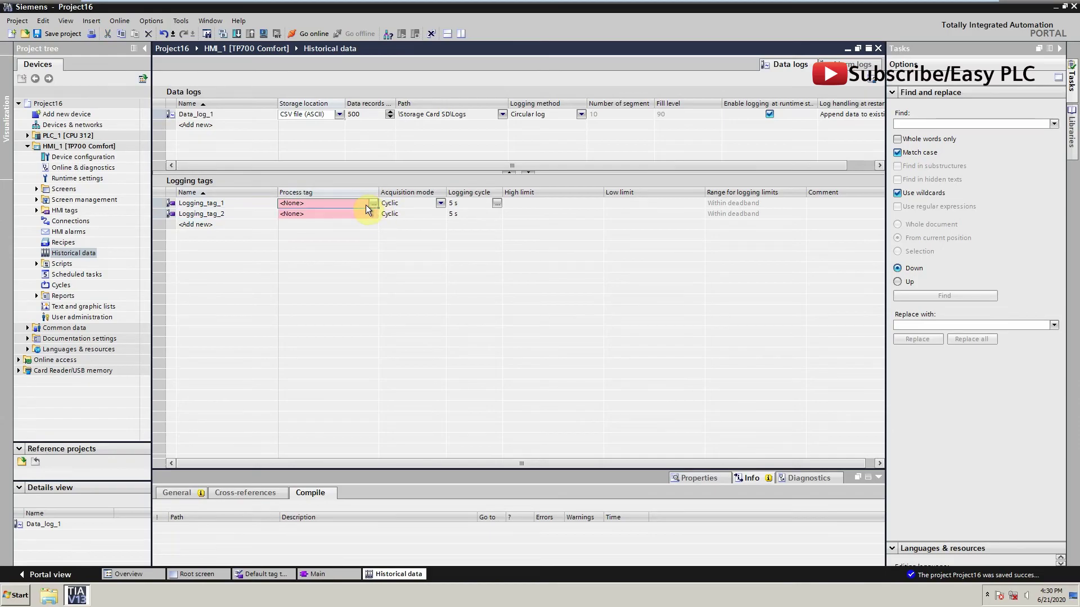
click(370, 203)
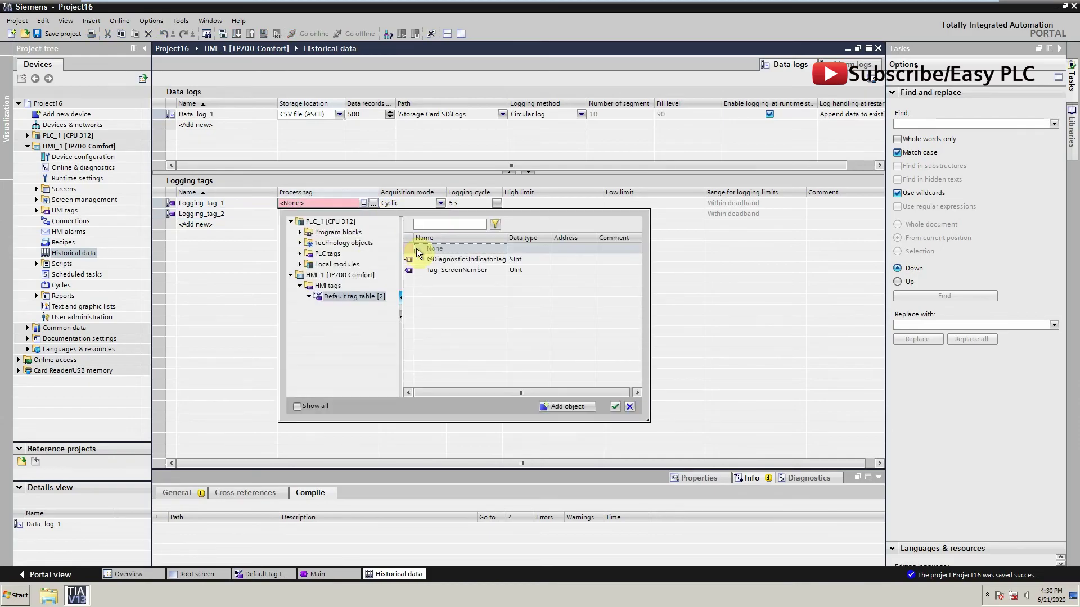
click(346, 254)
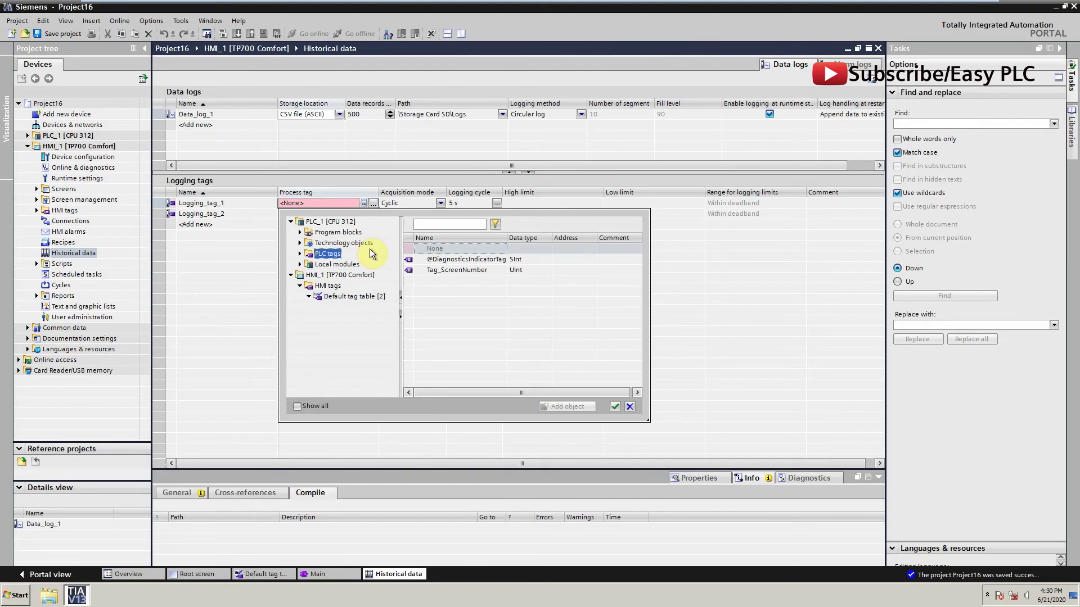
click(300, 254)
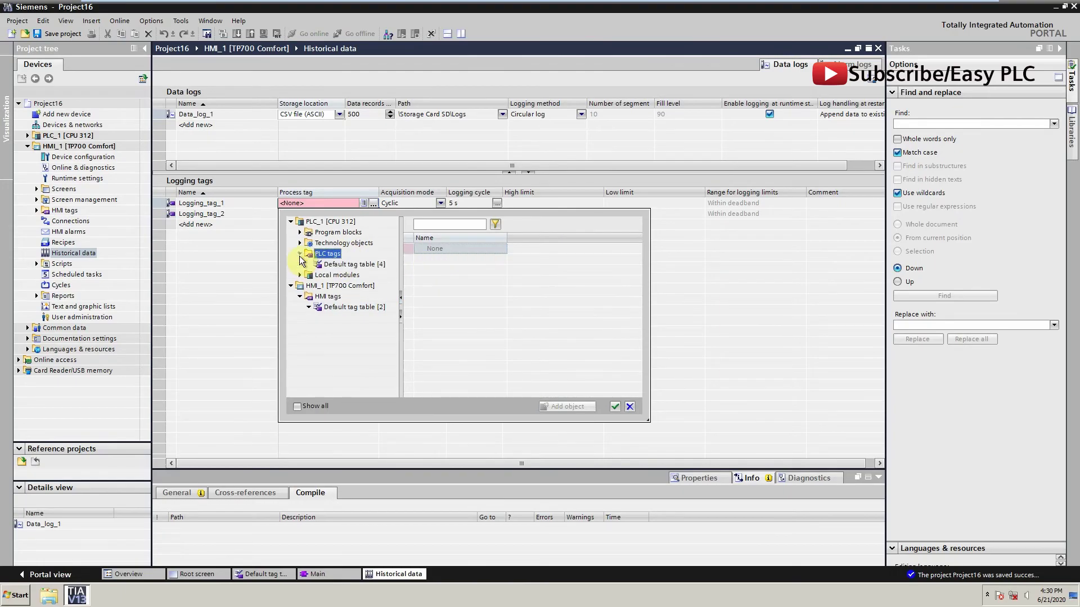
click(354, 264)
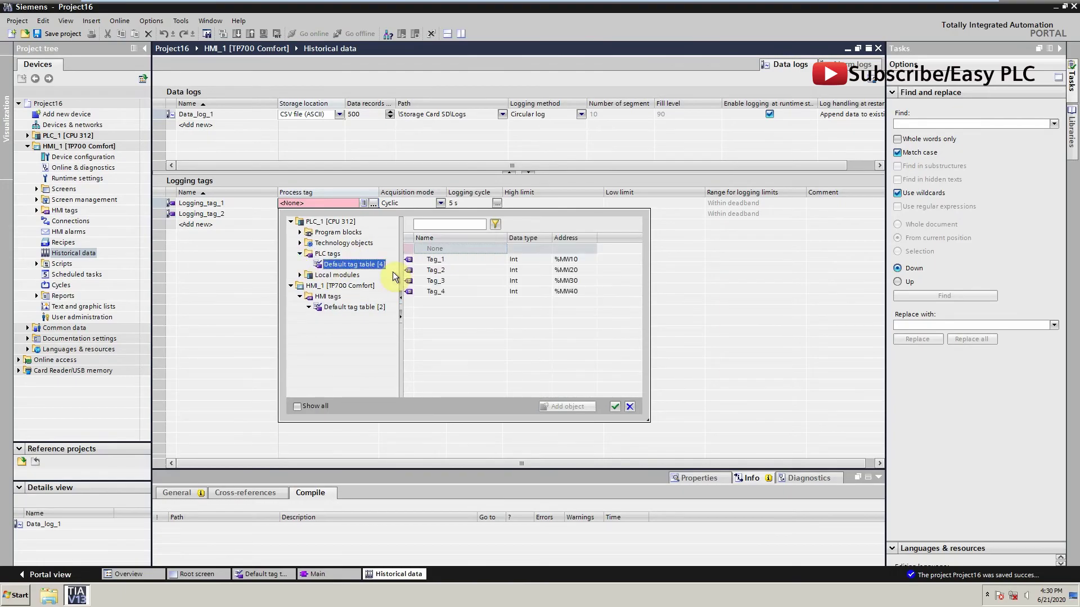
click(457, 270)
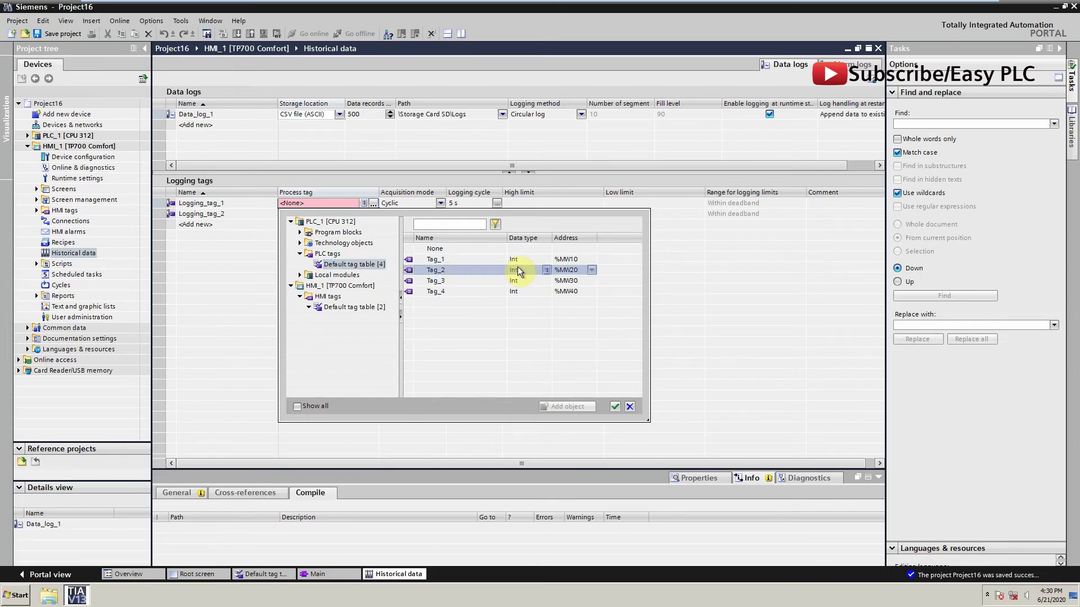
click(614, 406)
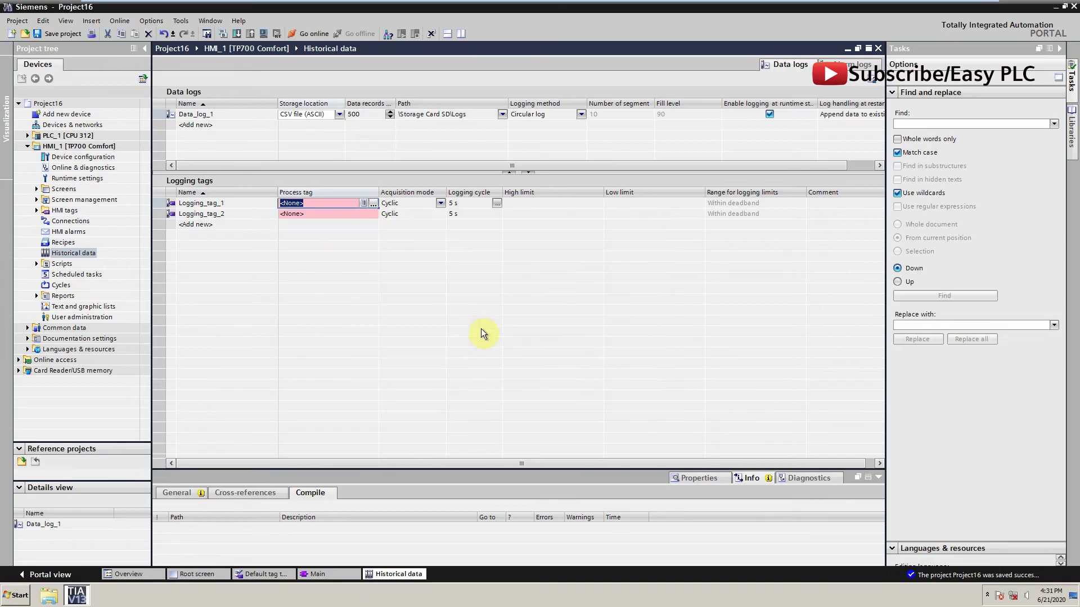
click(331, 223)
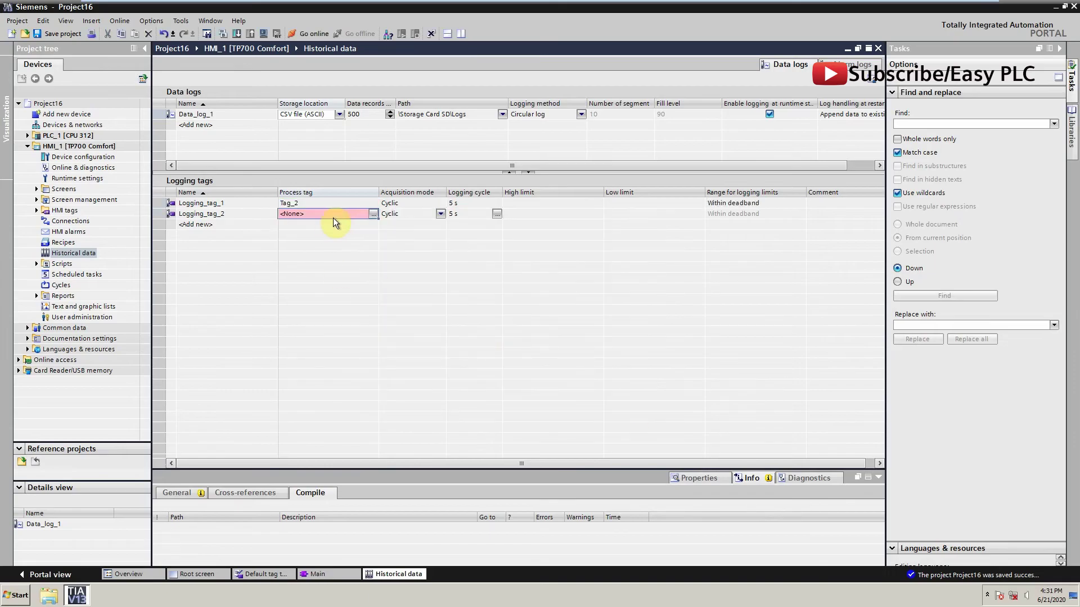
click(373, 213)
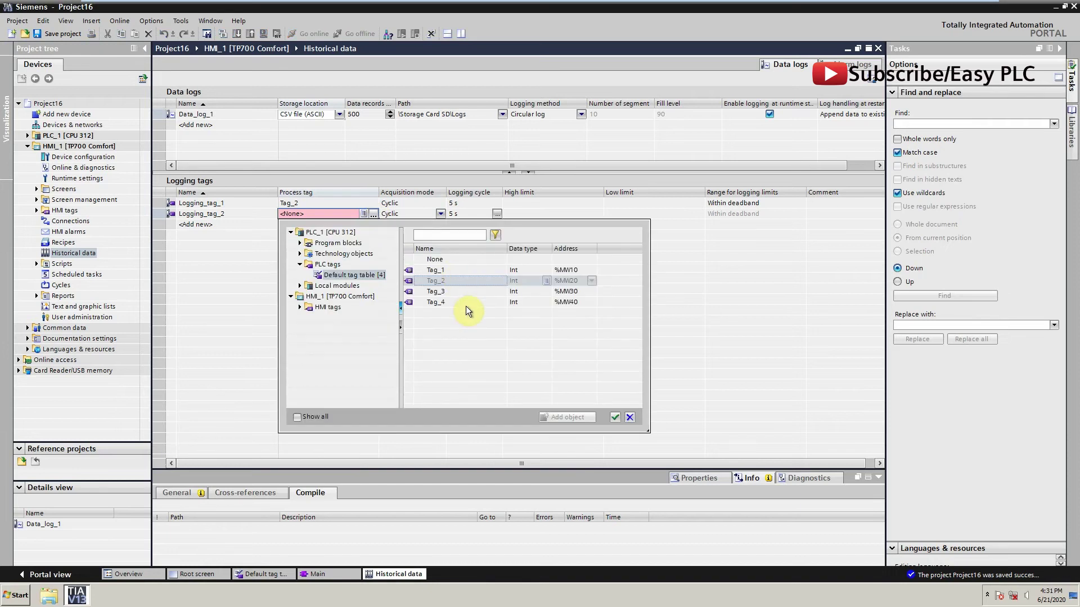
double_click(471, 303)
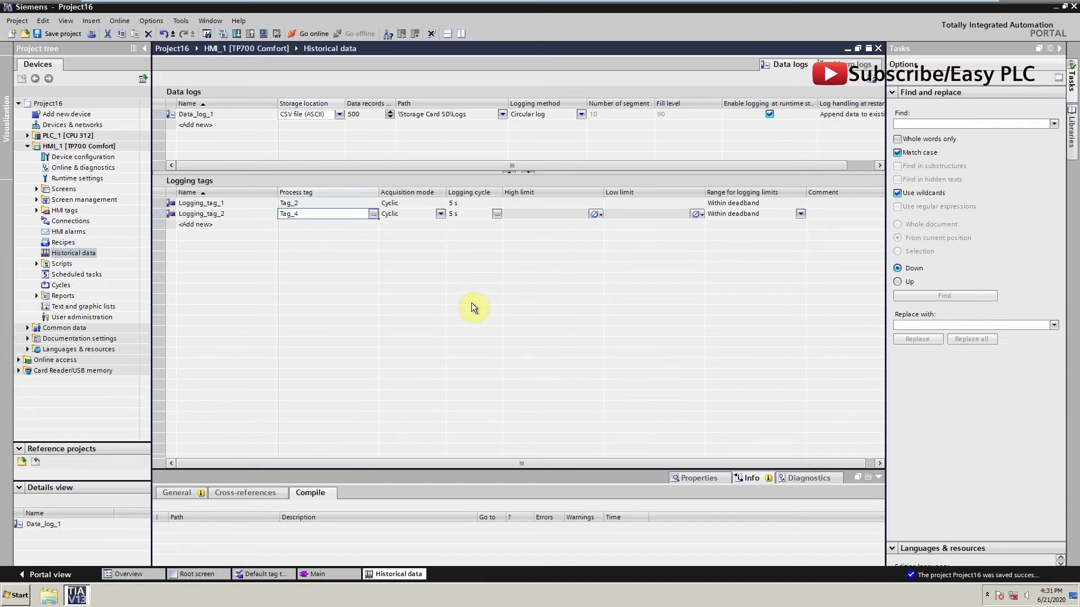
Step: Change the logging cycle of Logging_tag_1 and Logging_tag_2 from 5 s to 1 s
click(470, 205)
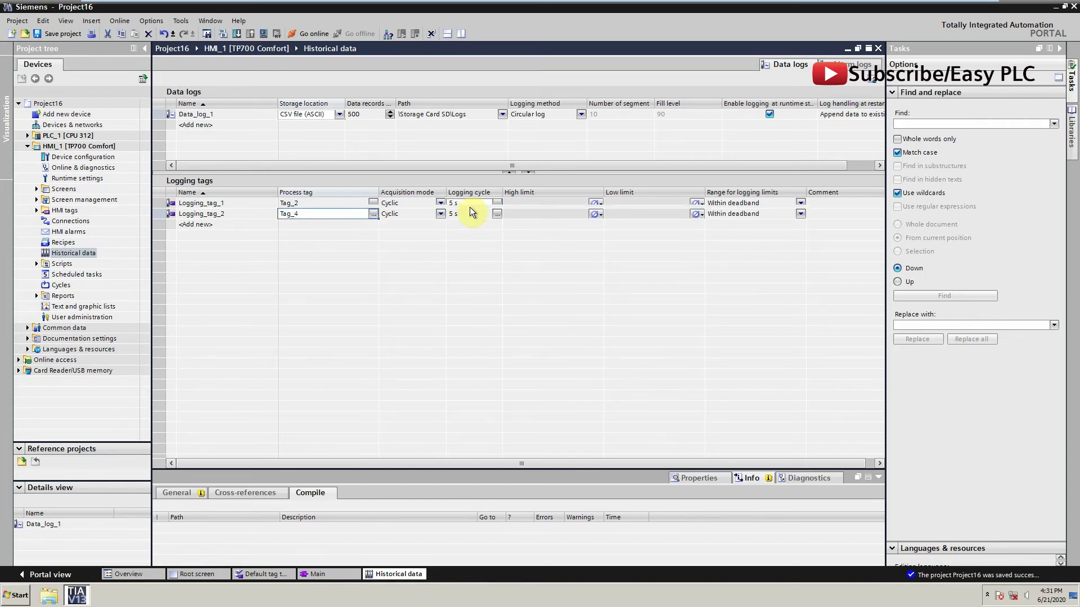
click(498, 203)
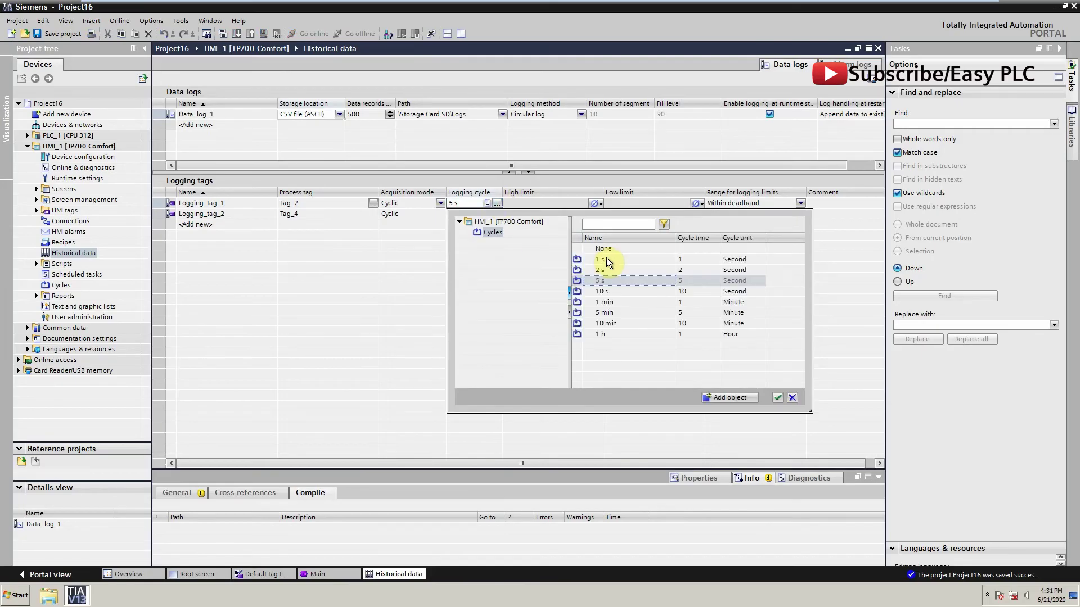
click(609, 259)
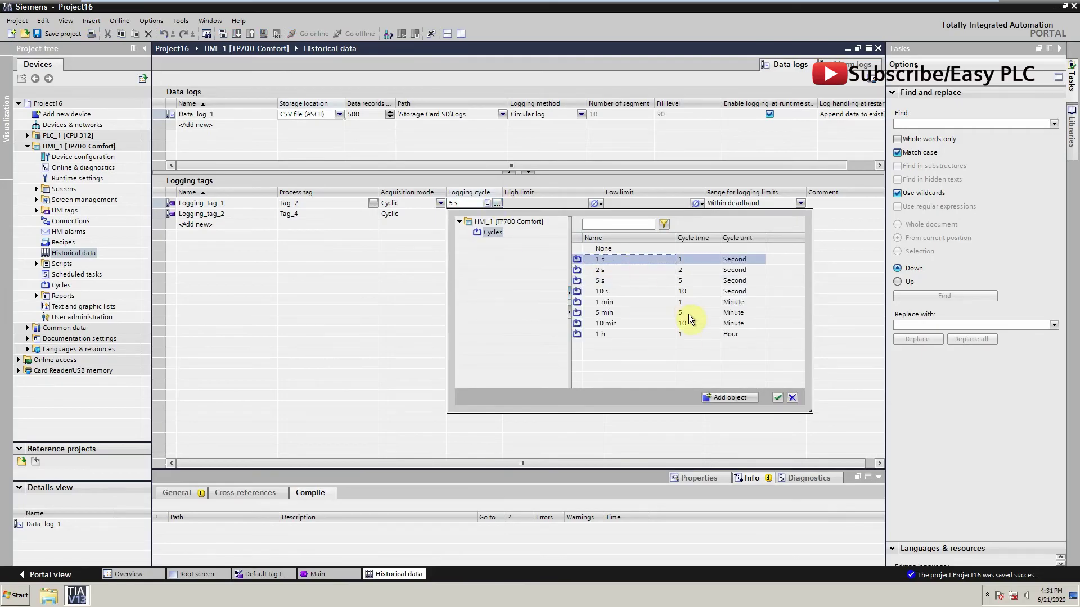
click(777, 399)
click(481, 214)
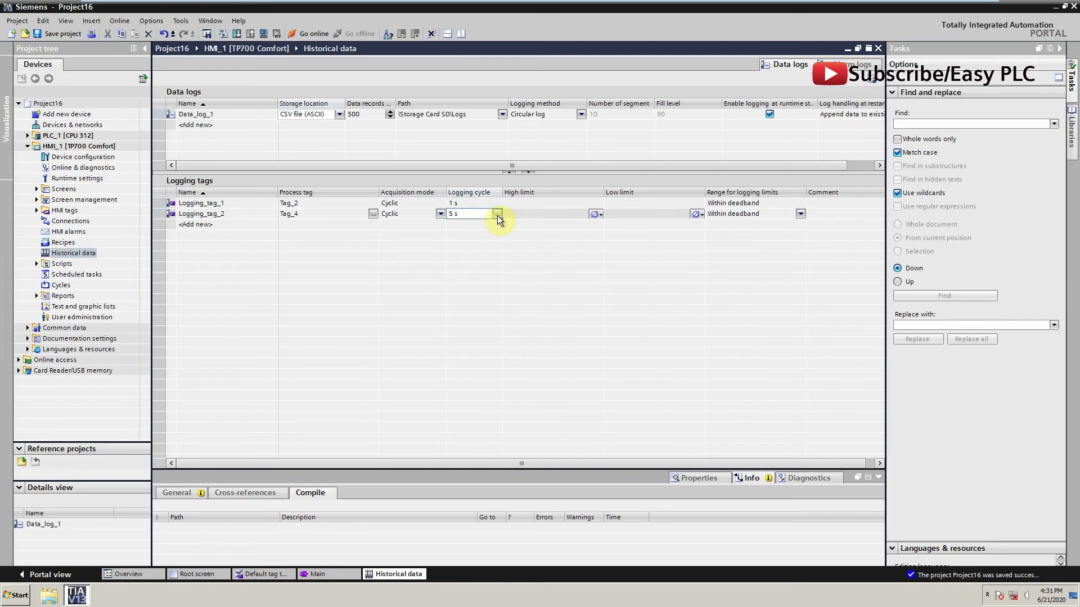
click(498, 215)
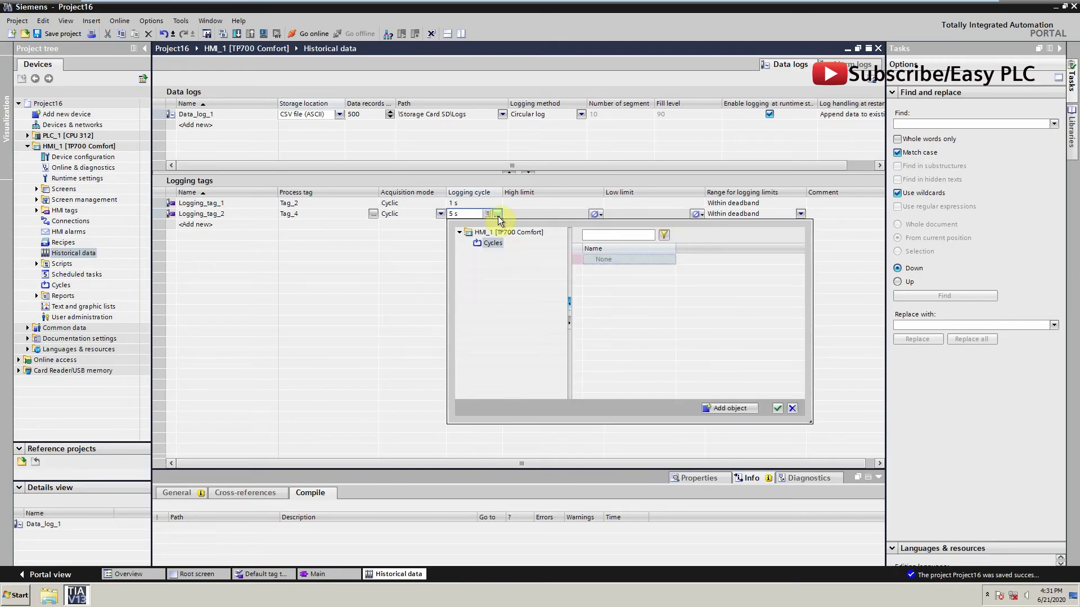
click(609, 270)
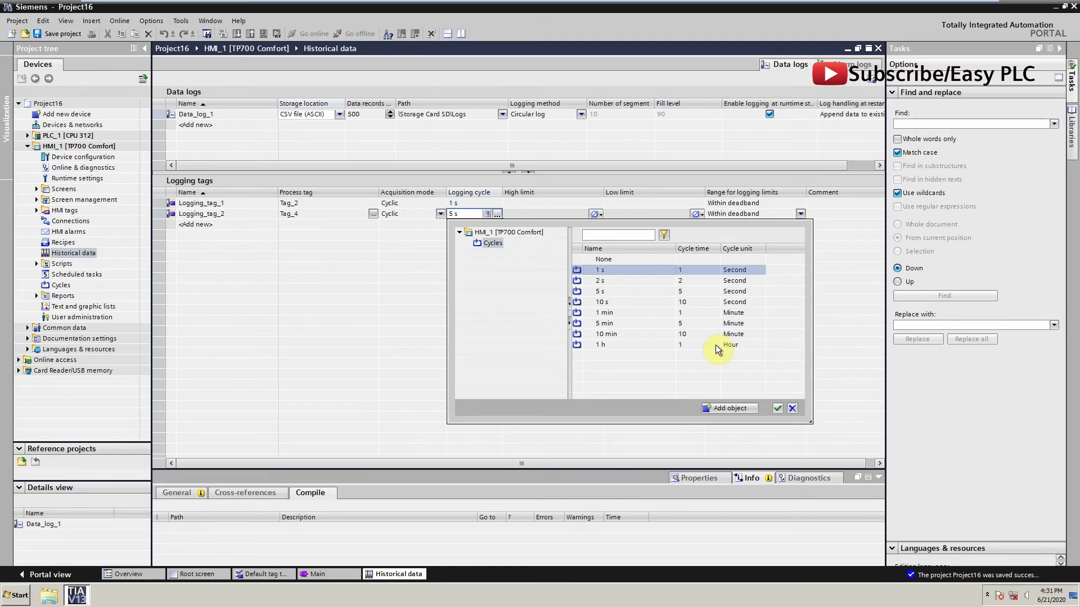
click(777, 408)
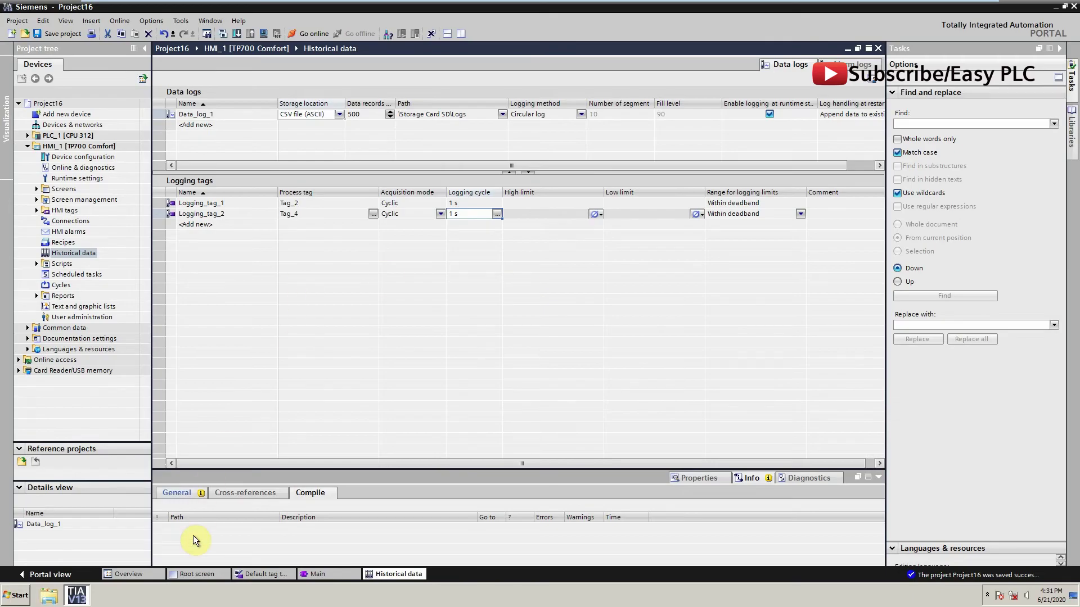
Step: Place a trend view on the Root screen and enlarge it to fill the area
click(197, 574)
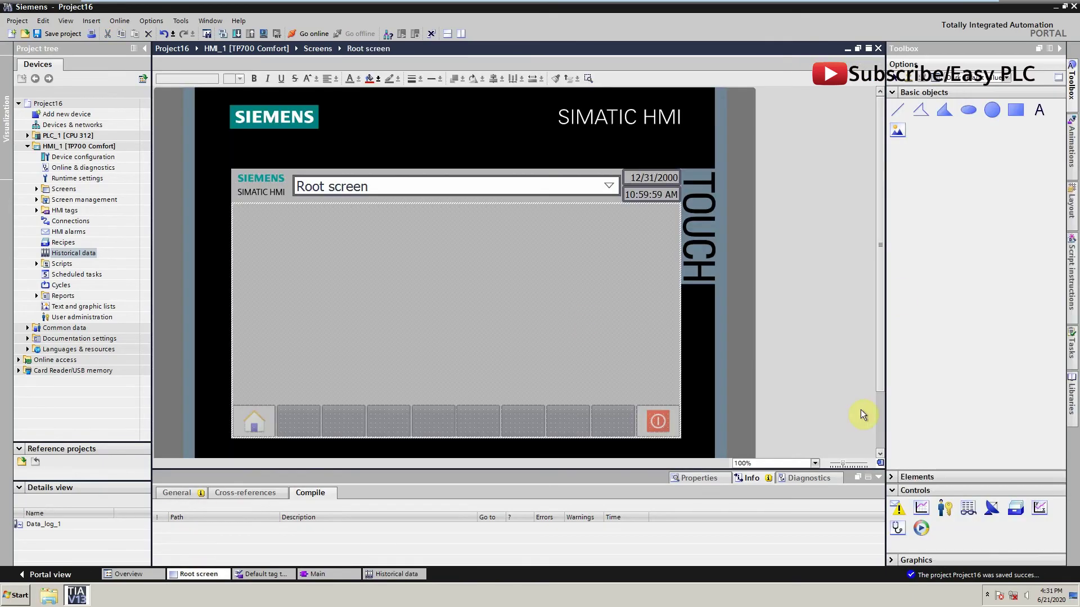
click(894, 92)
drag(920, 136, 393, 282)
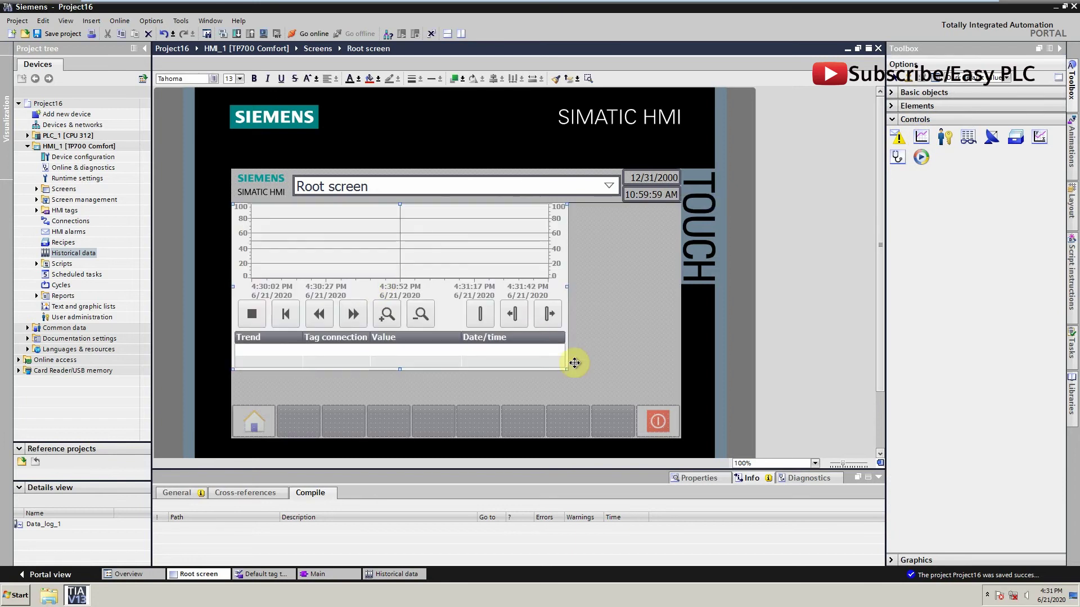
drag(567, 367, 680, 437)
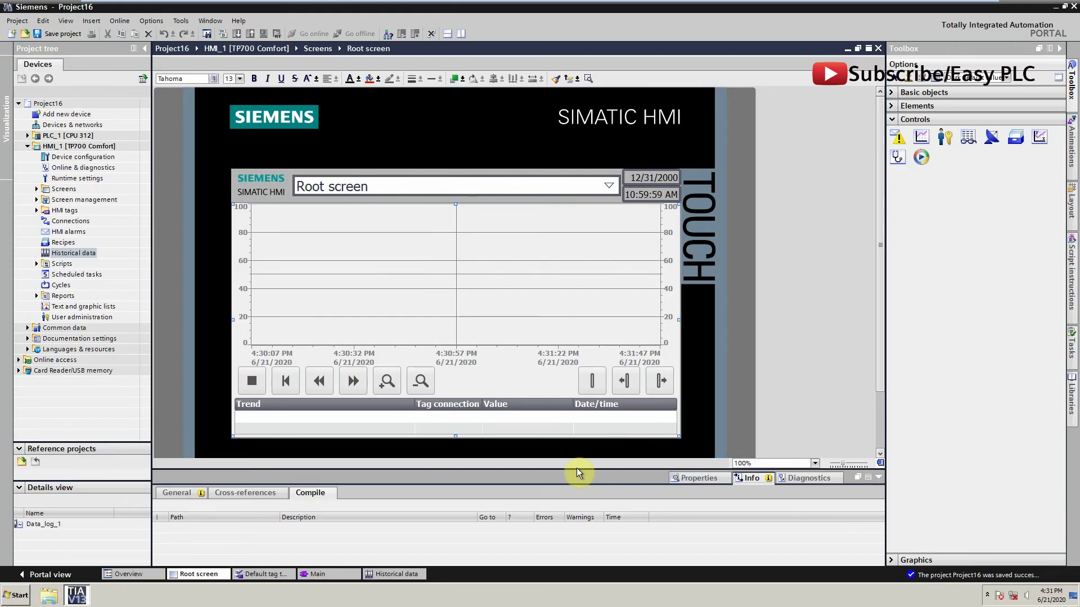
Step: Enlarge the properties pane and show Trend view_1's properties with the Trend group expanded
drag(569, 467, 570, 280)
click(176, 304)
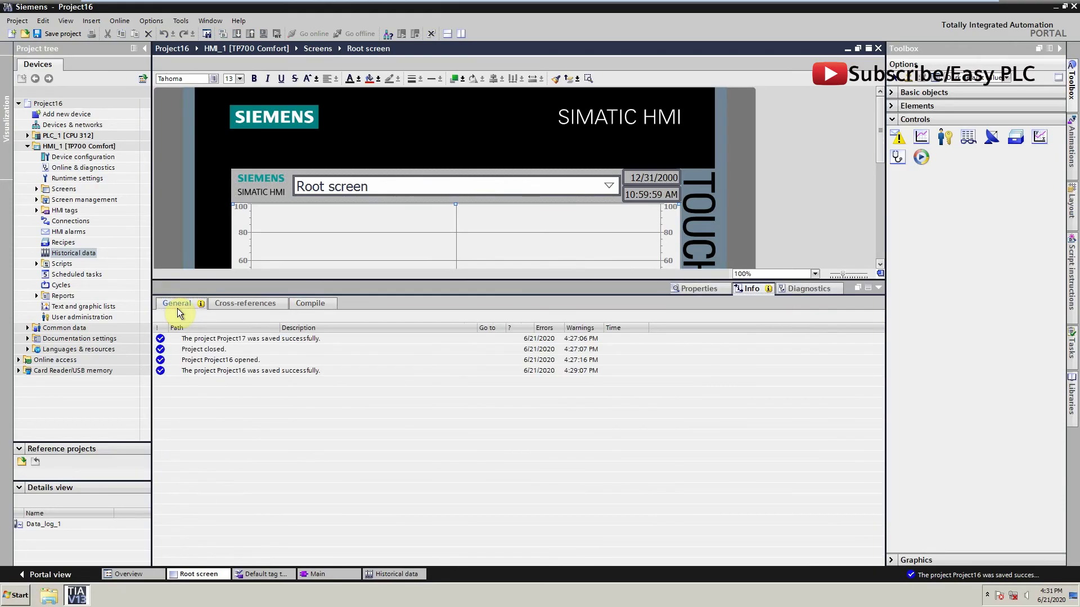
click(689, 291)
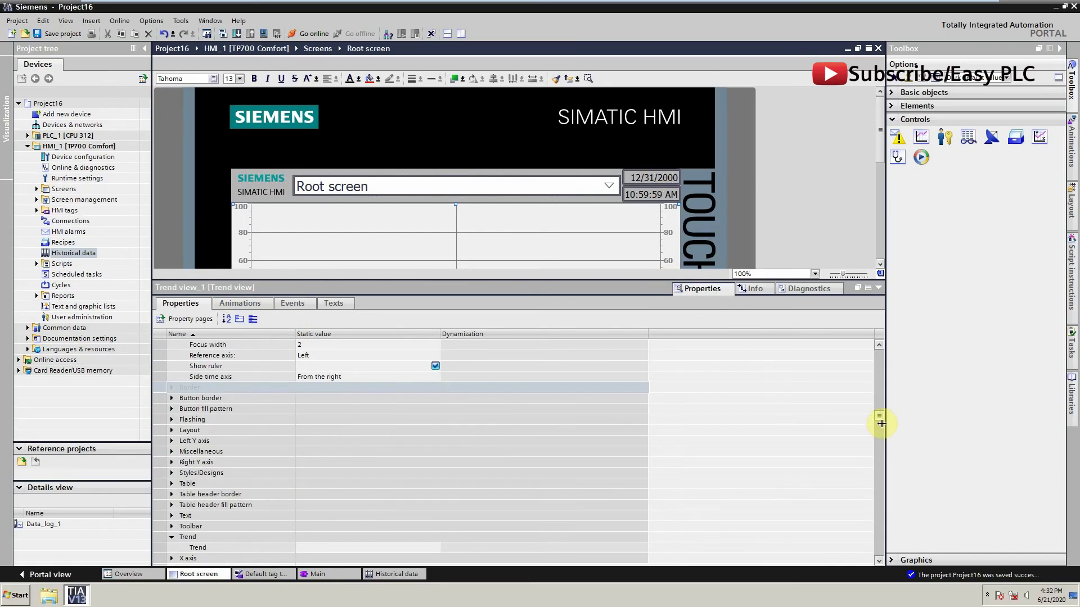
drag(878, 425, 880, 446)
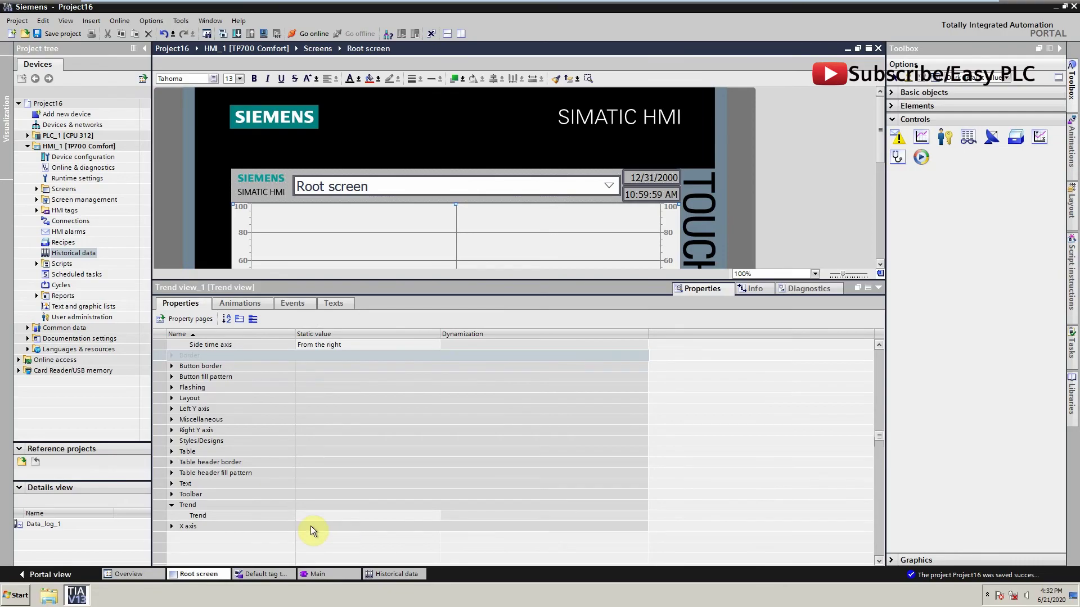
Step: Add two trends, Trend_1 and Trend_2, to the trend view's trend list
click(327, 516)
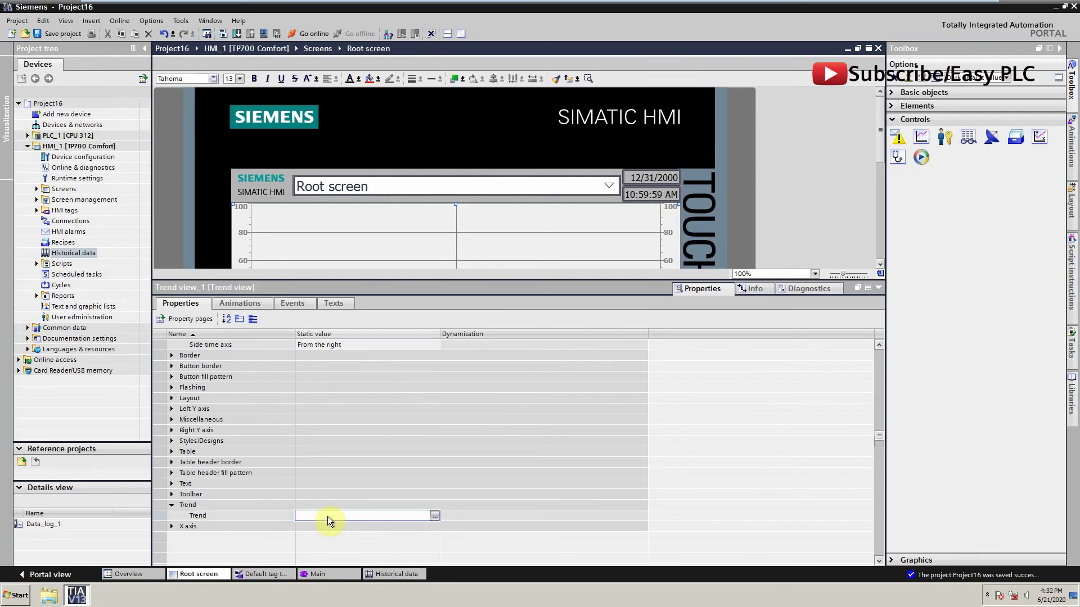
click(435, 516)
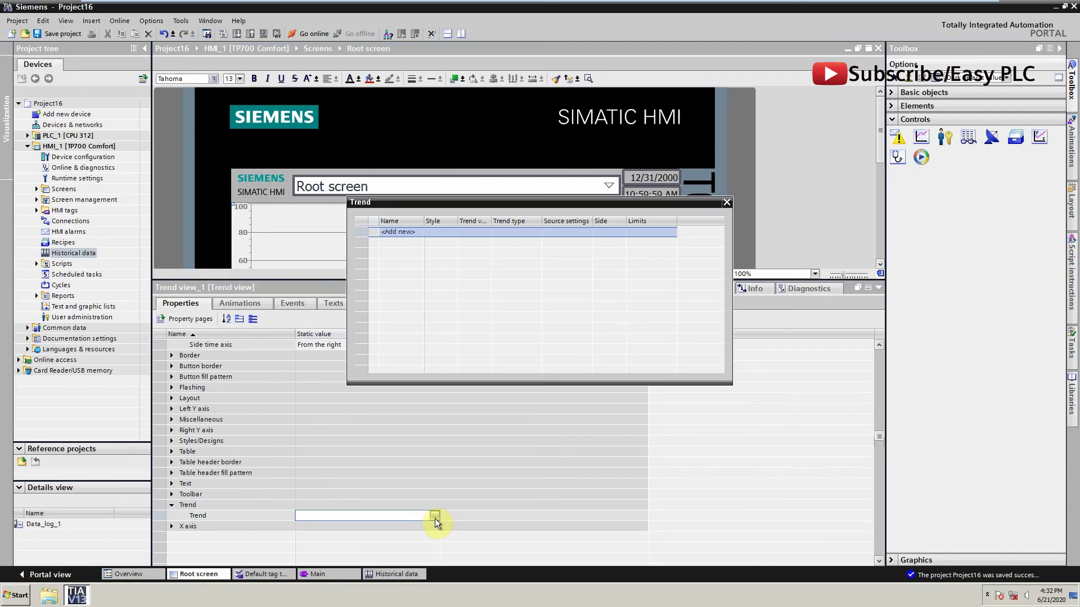
click(401, 230)
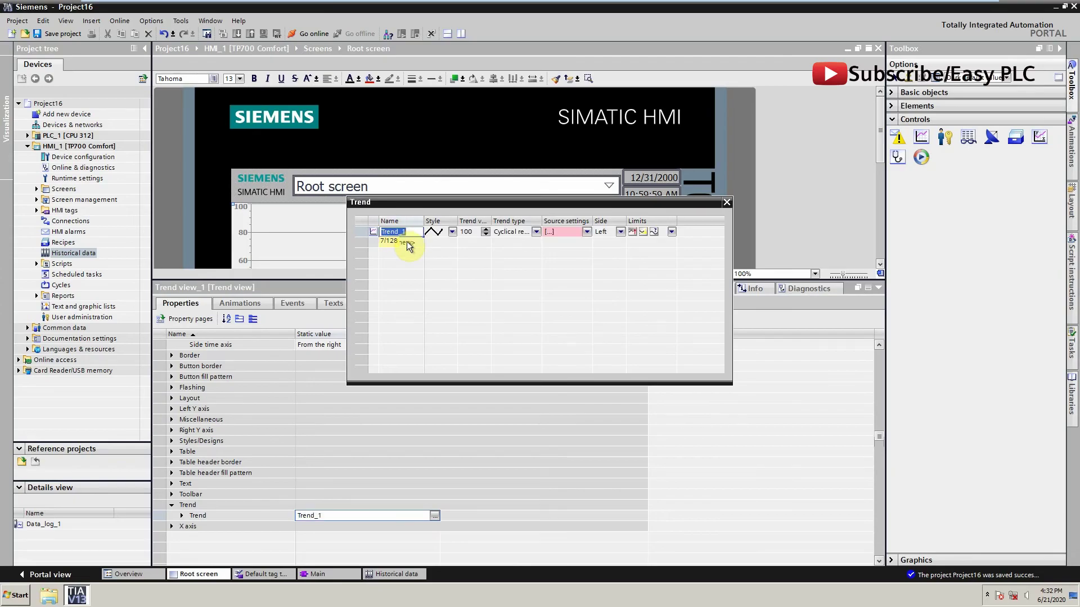
click(407, 241)
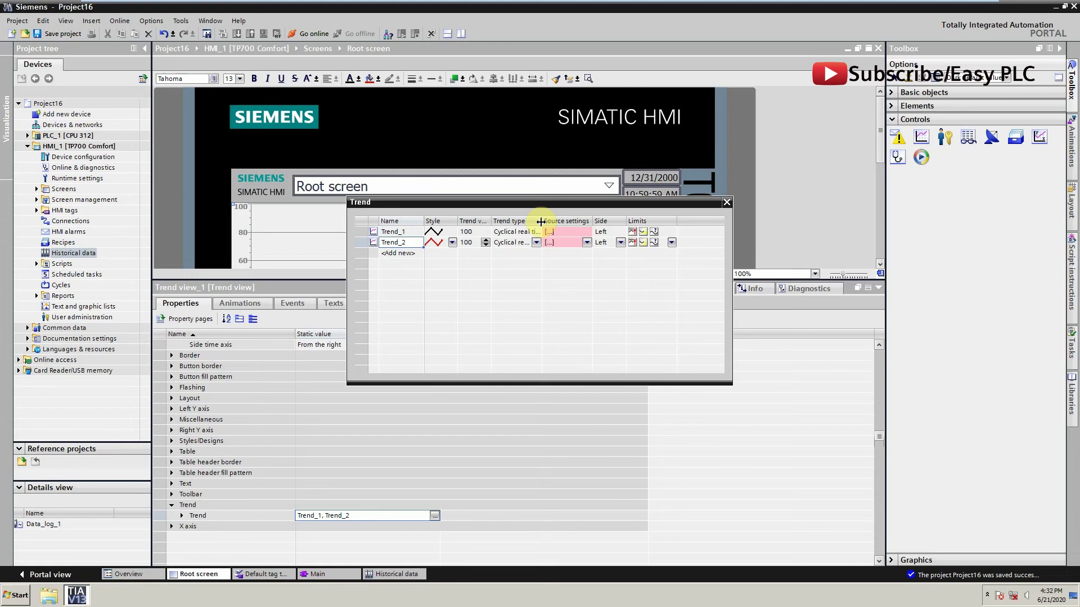
drag(542, 221, 569, 220)
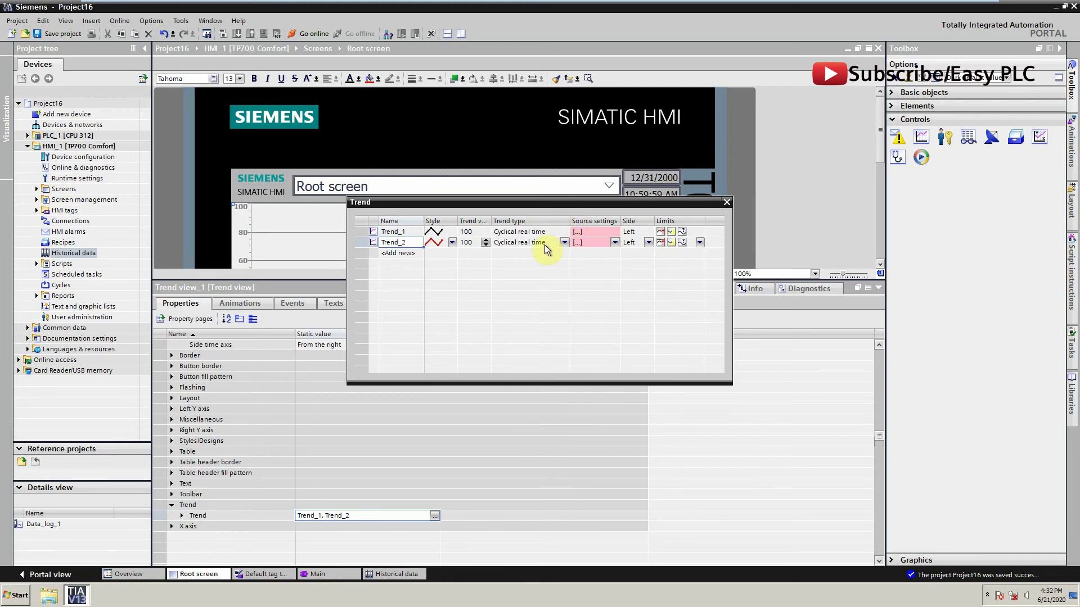
Step: Make Trend_1 a cyclical real-time trend sourced from HMI tag Tag_2
click(562, 231)
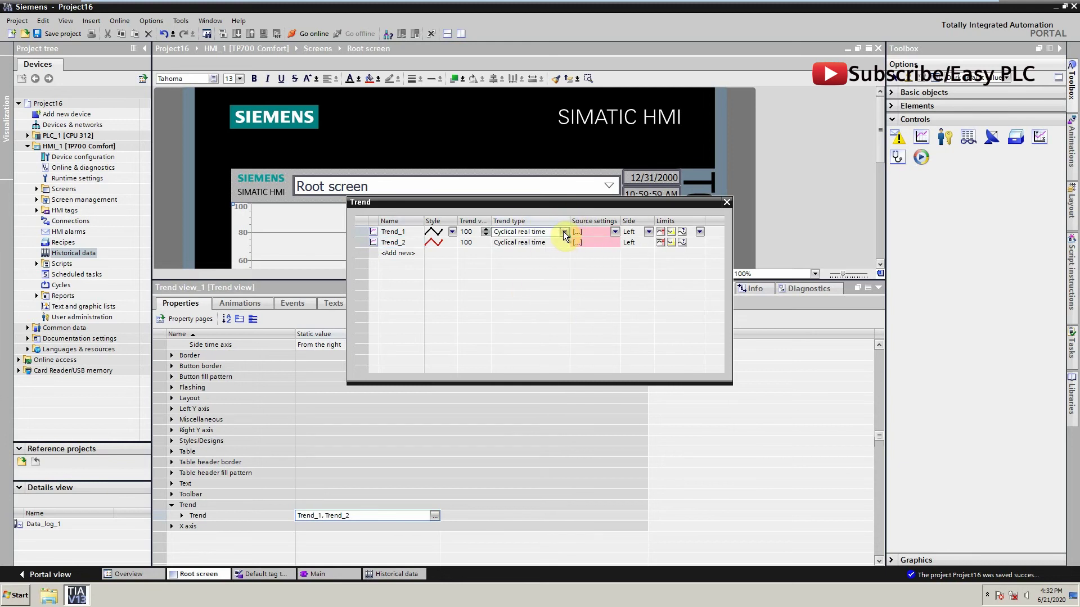
click(563, 231)
click(564, 232)
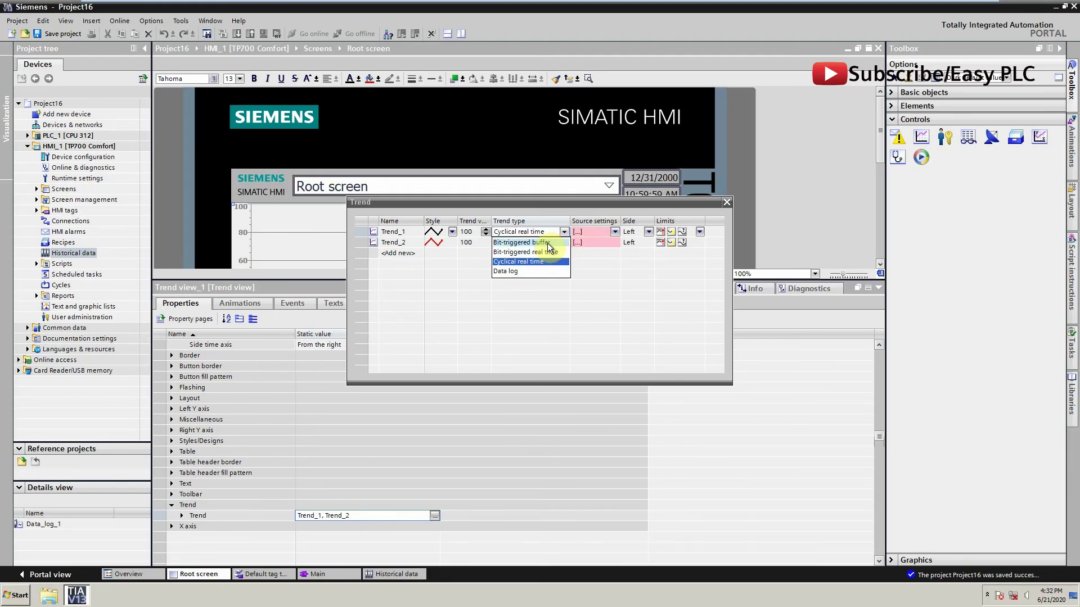
click(559, 299)
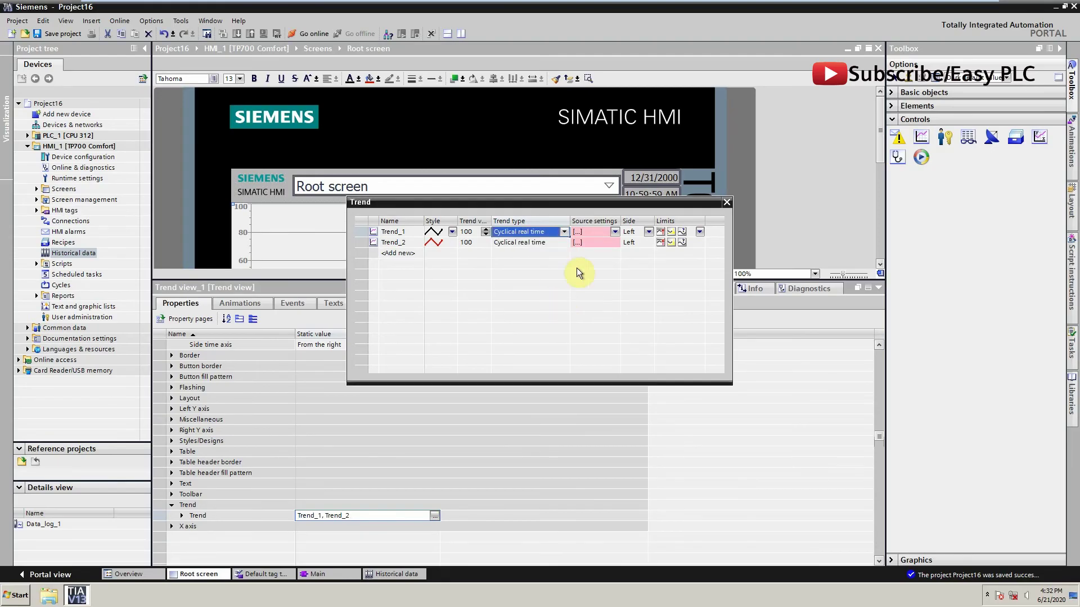
click(613, 232)
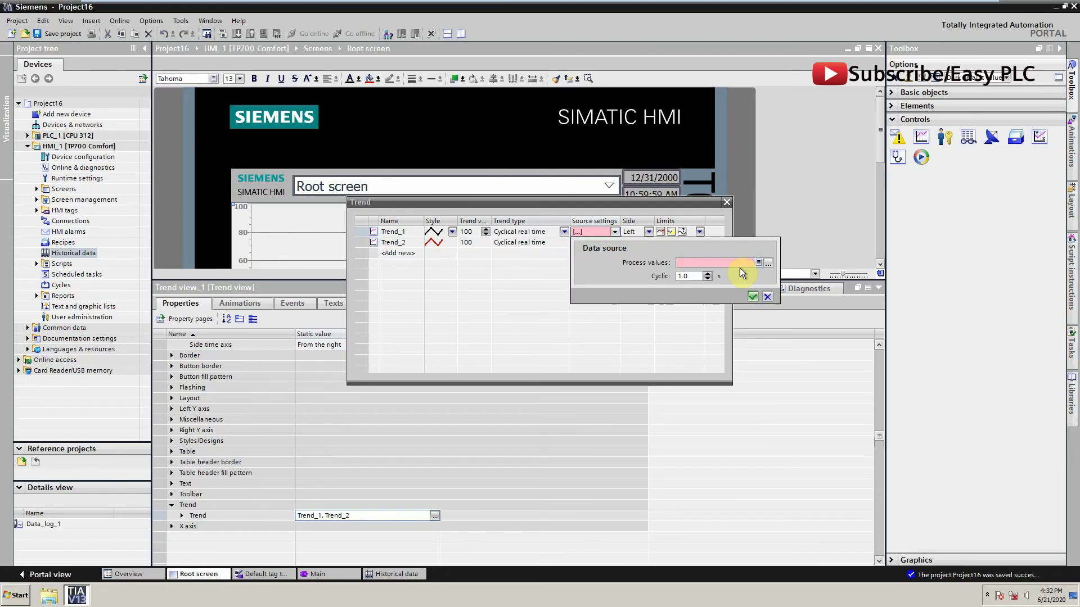
click(768, 263)
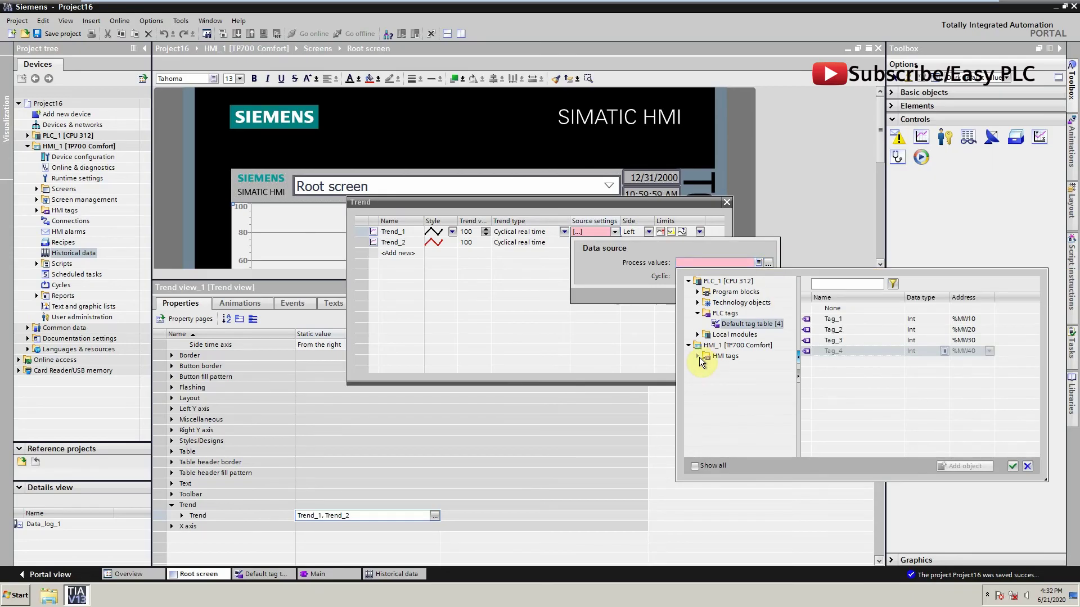
click(700, 357)
click(697, 357)
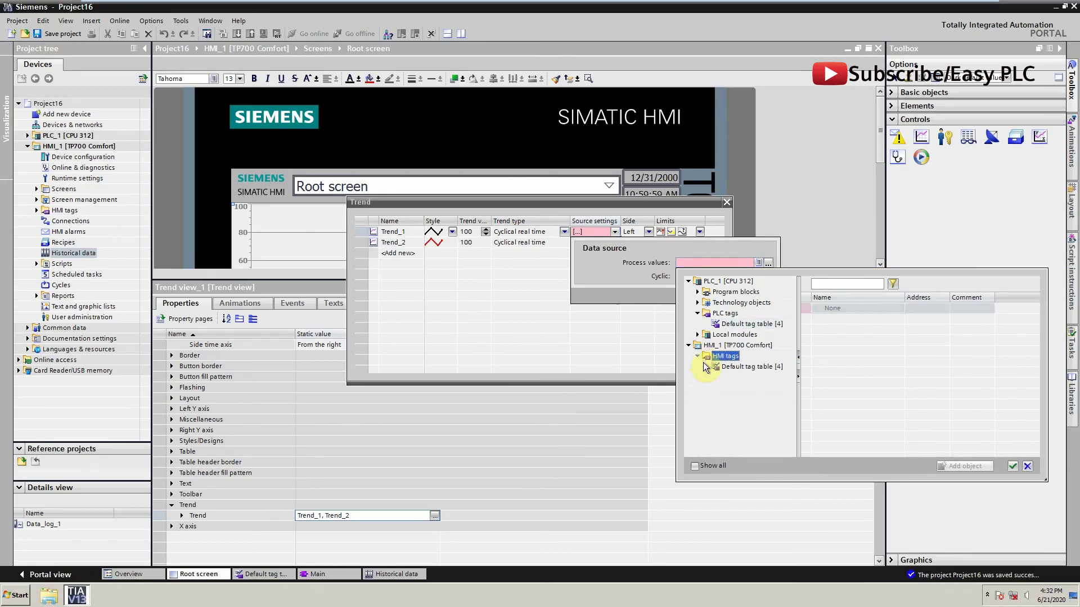
click(716, 367)
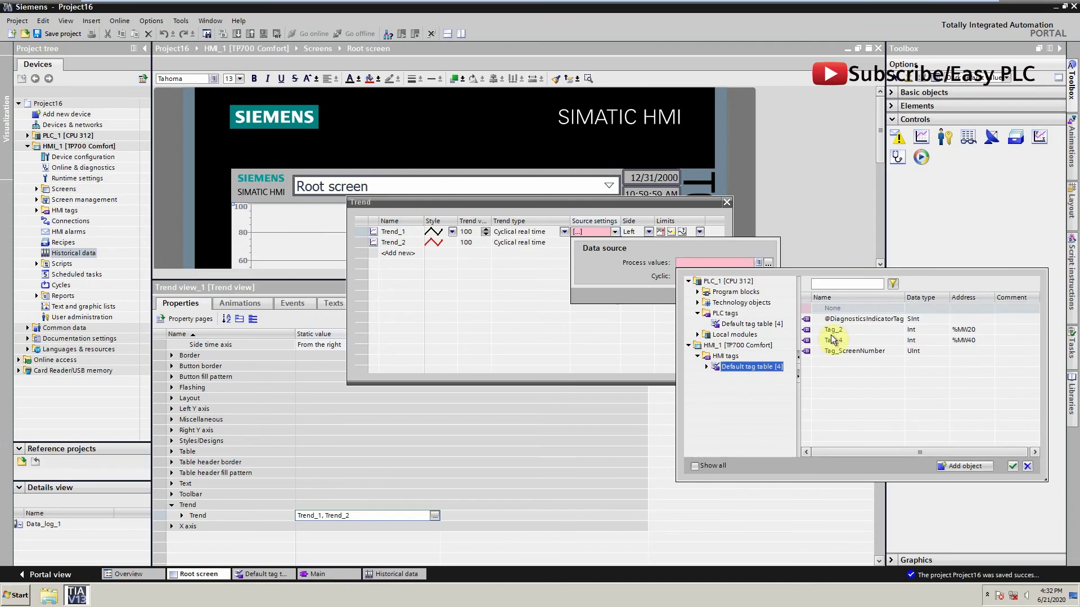
click(885, 331)
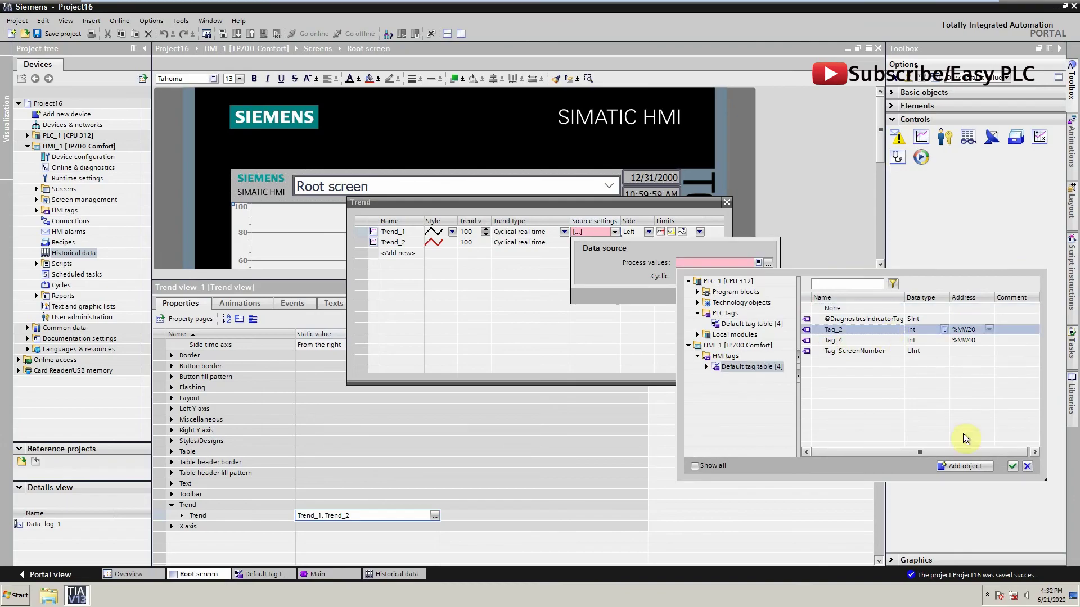
click(1012, 466)
click(753, 297)
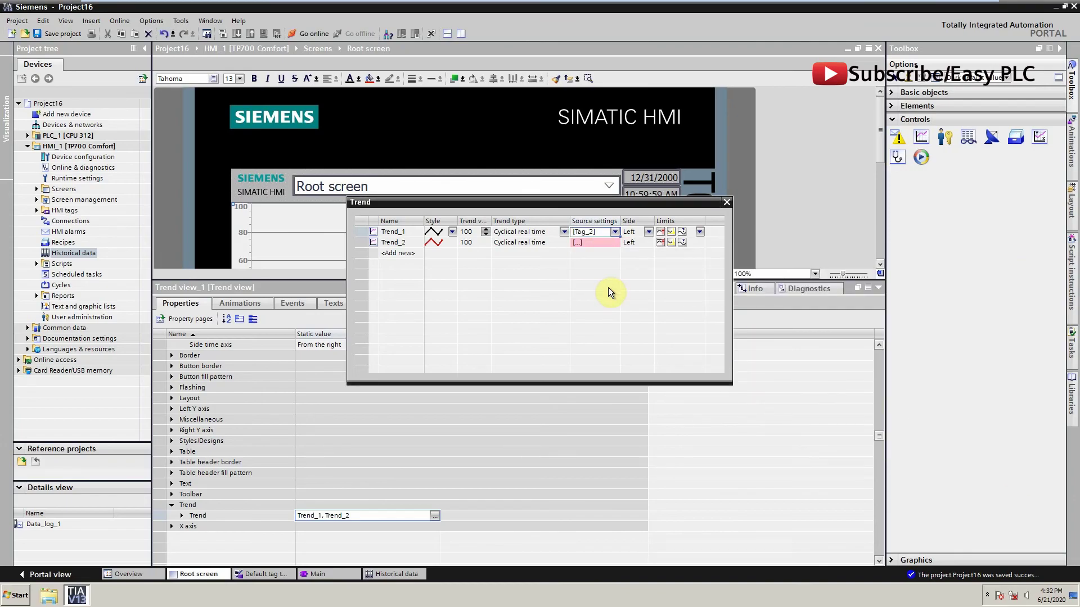
Step: Set Trend_2's data source to HMI tag Tag_4
click(602, 243)
click(616, 242)
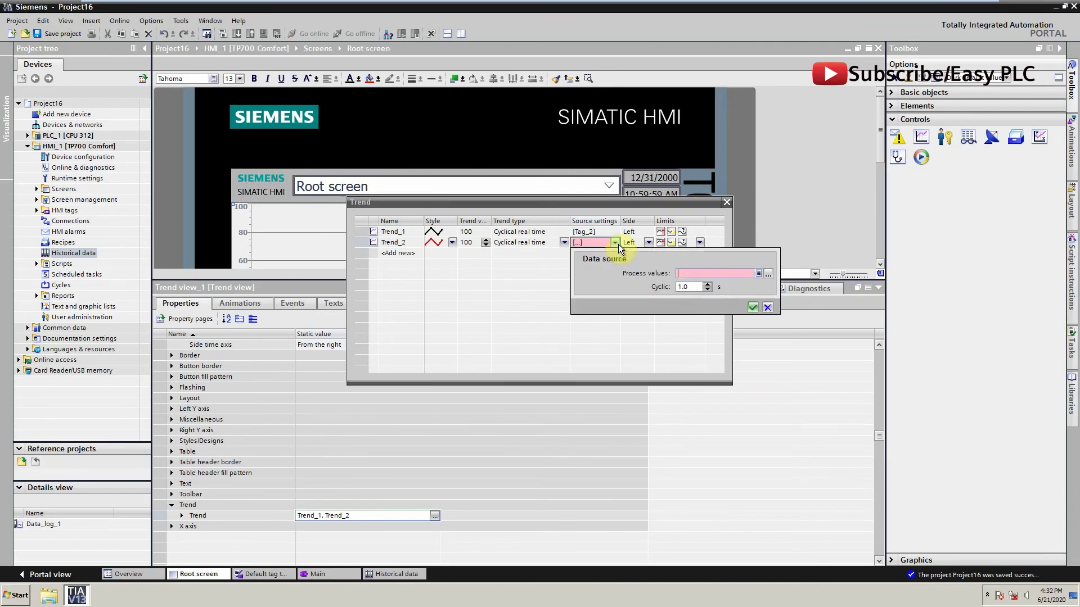
click(768, 273)
click(843, 351)
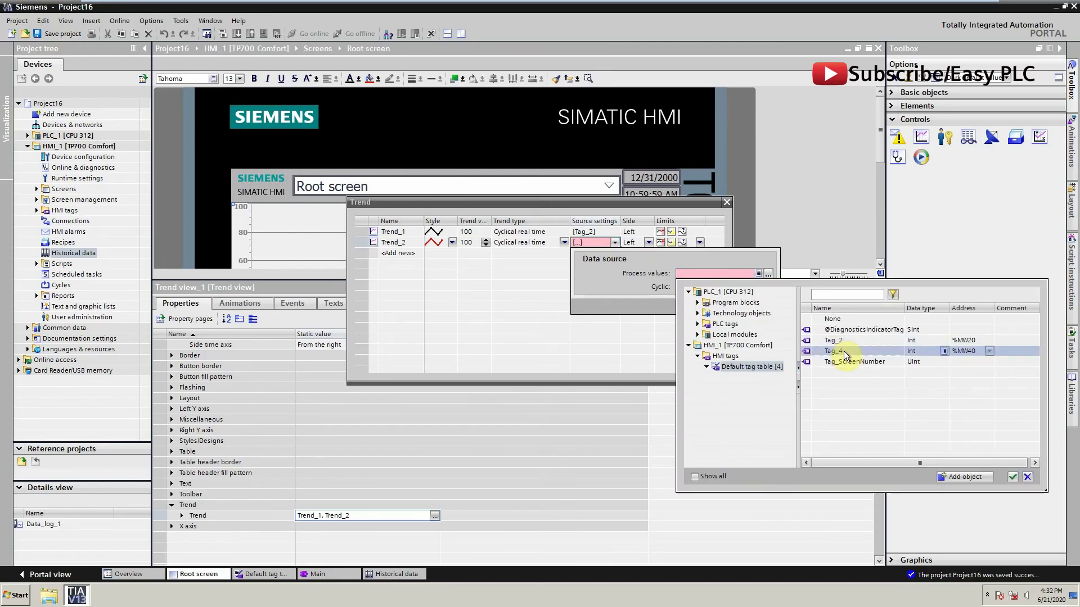
click(1012, 478)
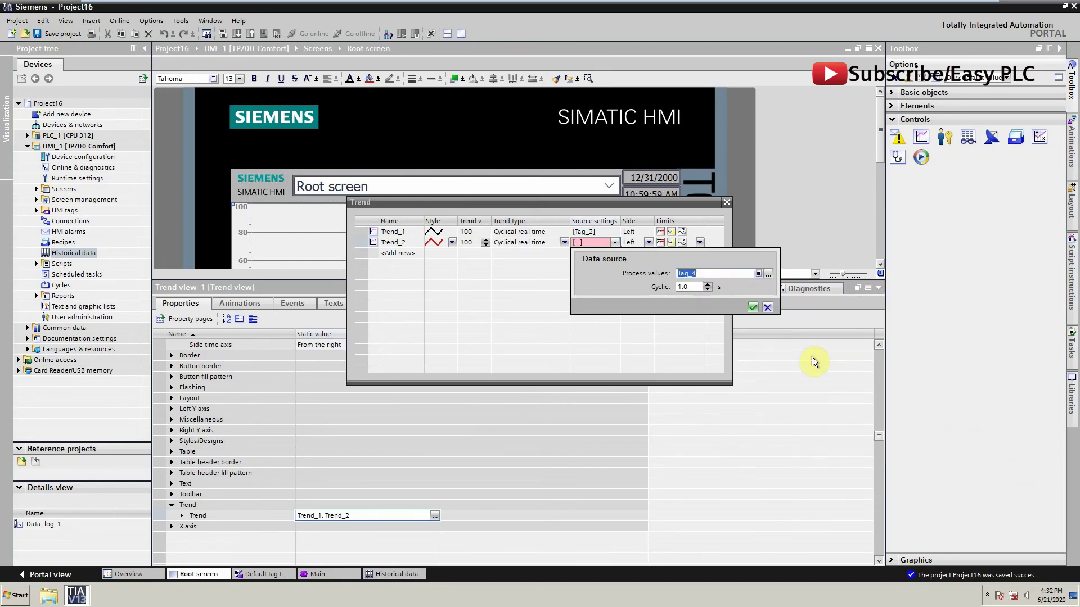
click(753, 308)
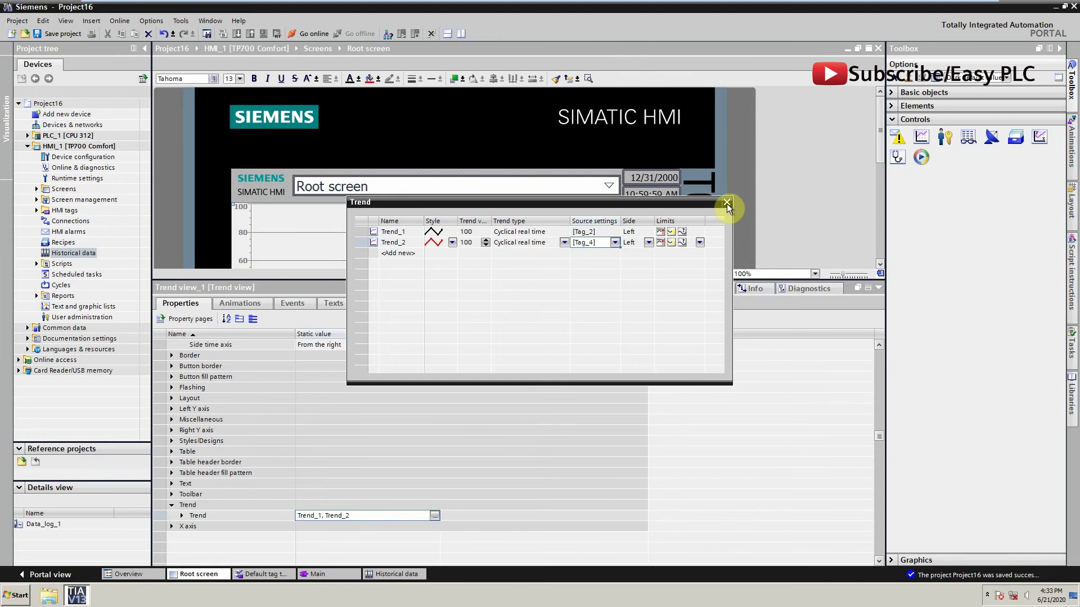
Step: Start simulation for PLC_1 and load its program into PLCSIM
click(727, 204)
drag(565, 279, 564, 495)
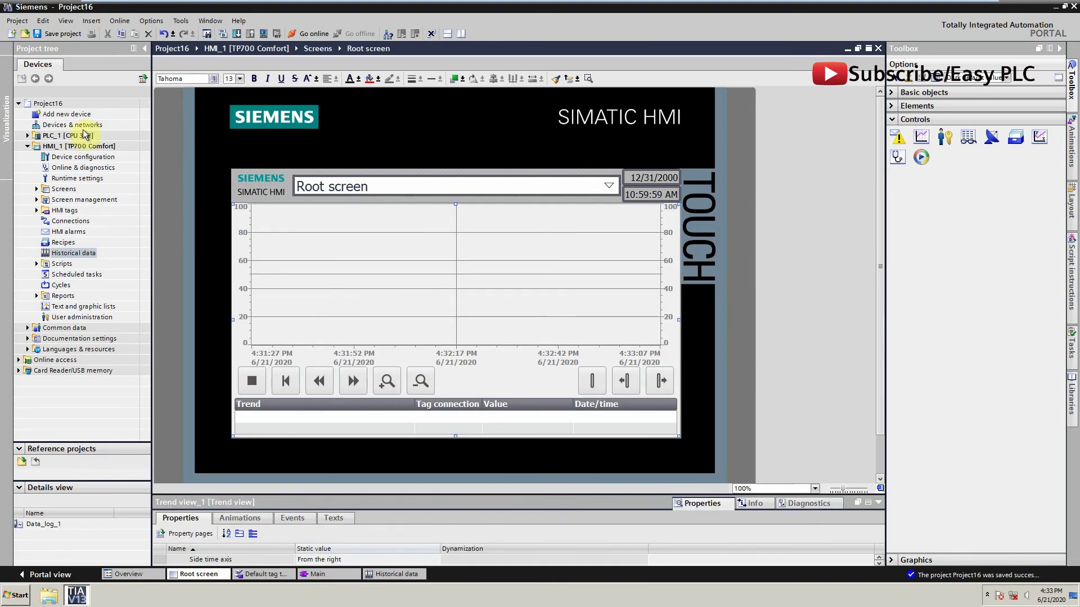
click(27, 146)
click(67, 136)
click(254, 33)
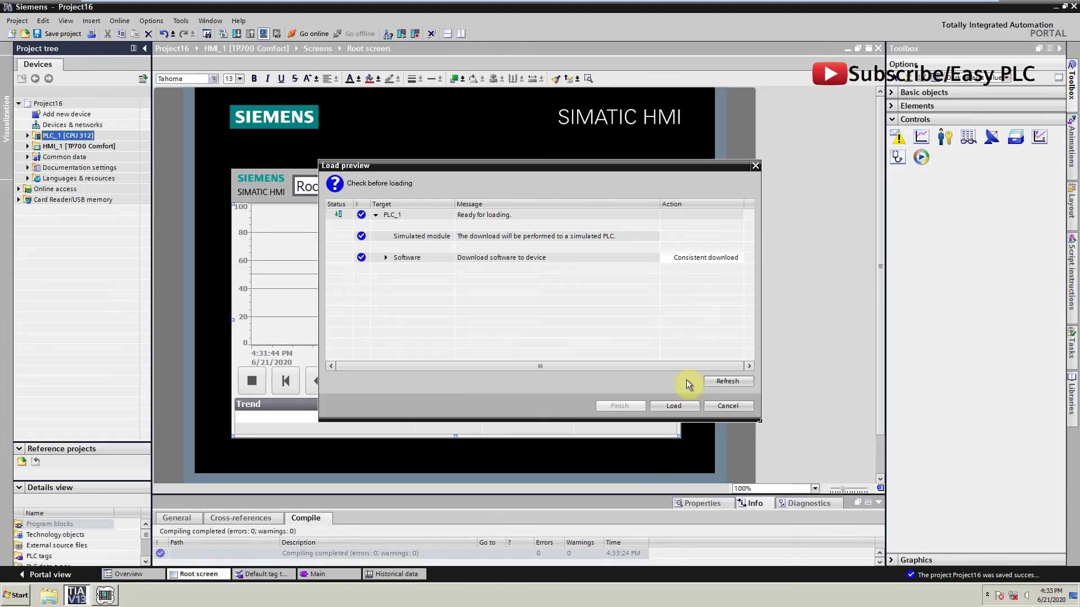
click(679, 404)
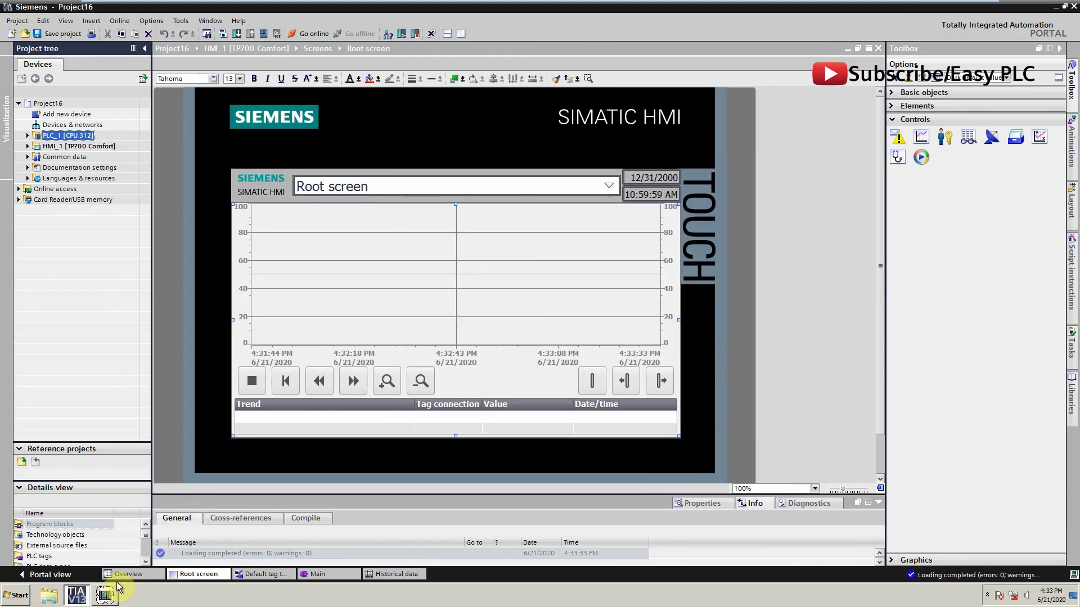
Step: Bring the PLCSIM simulator window to the front alongside the HMI runtime
click(268, 458)
click(104, 595)
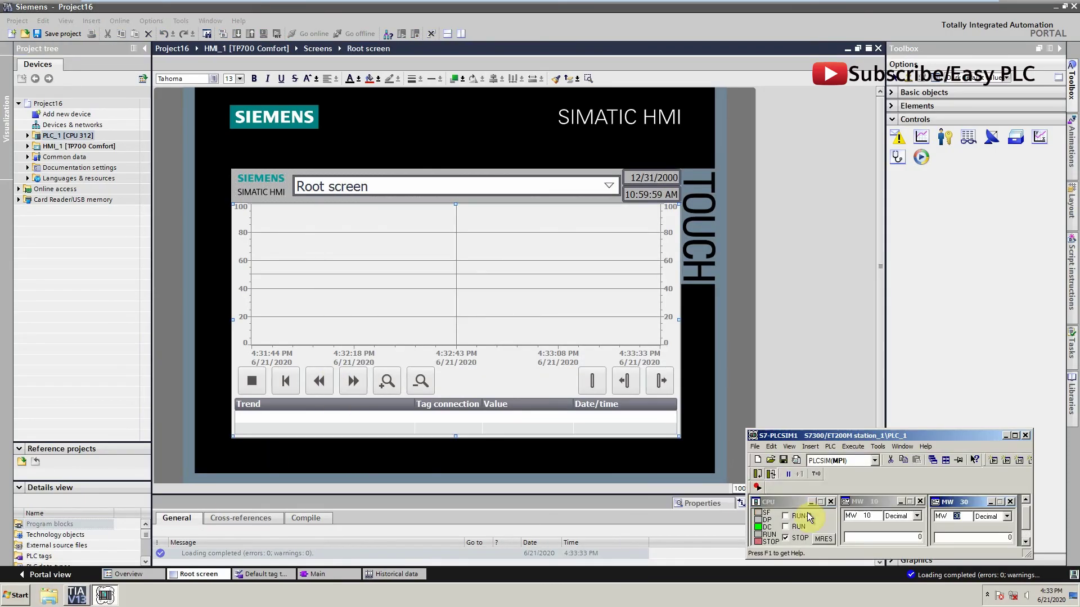
click(259, 36)
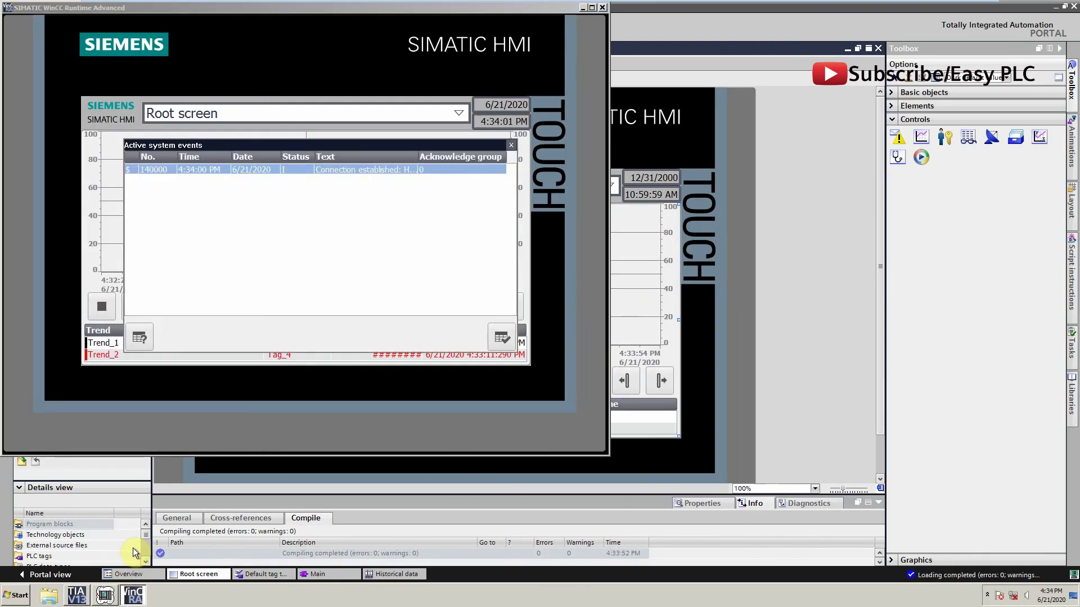
Step: Place PLCSIM beside the runtime screen and set MW 10 to 30 and MW 30 to 25
click(104, 594)
drag(770, 428, 632, 232)
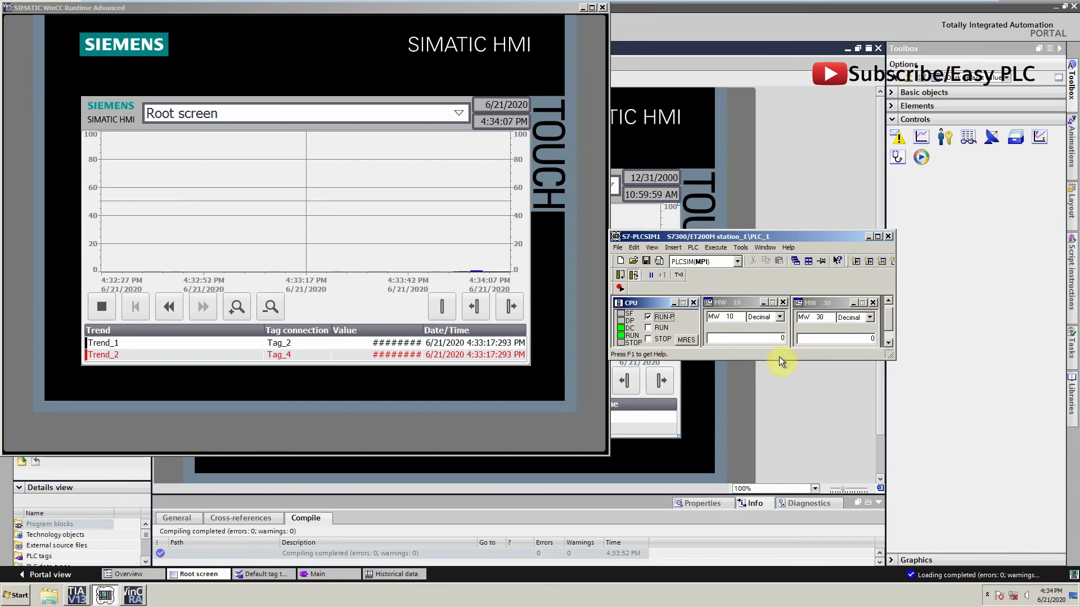
mouse_move(893, 359)
mouse_down()
mouse_move(897, 374)
mouse_move(885, 368)
mouse_up()
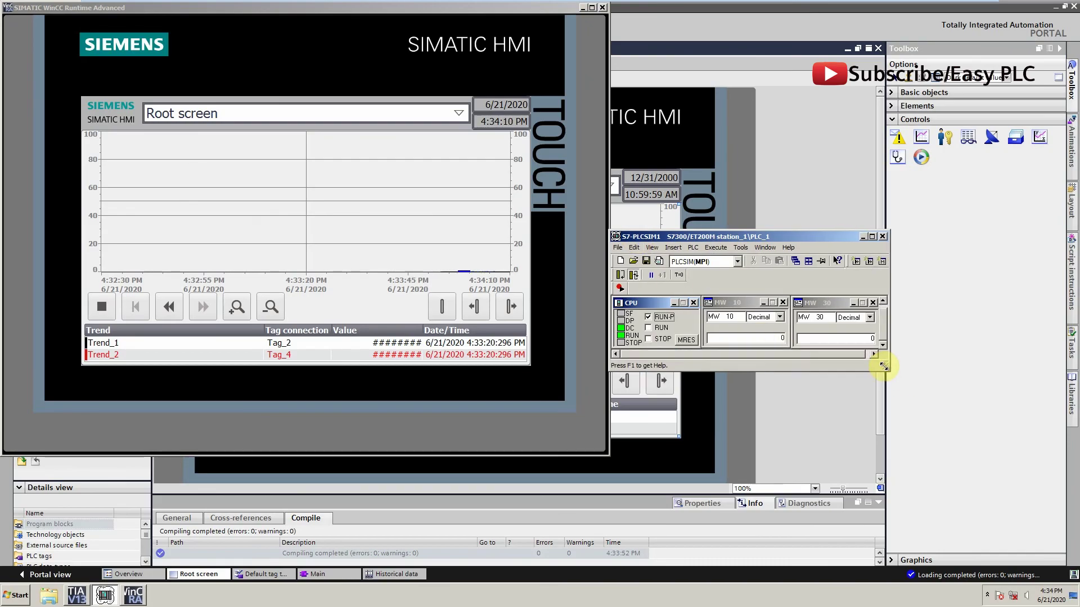
click(771, 334)
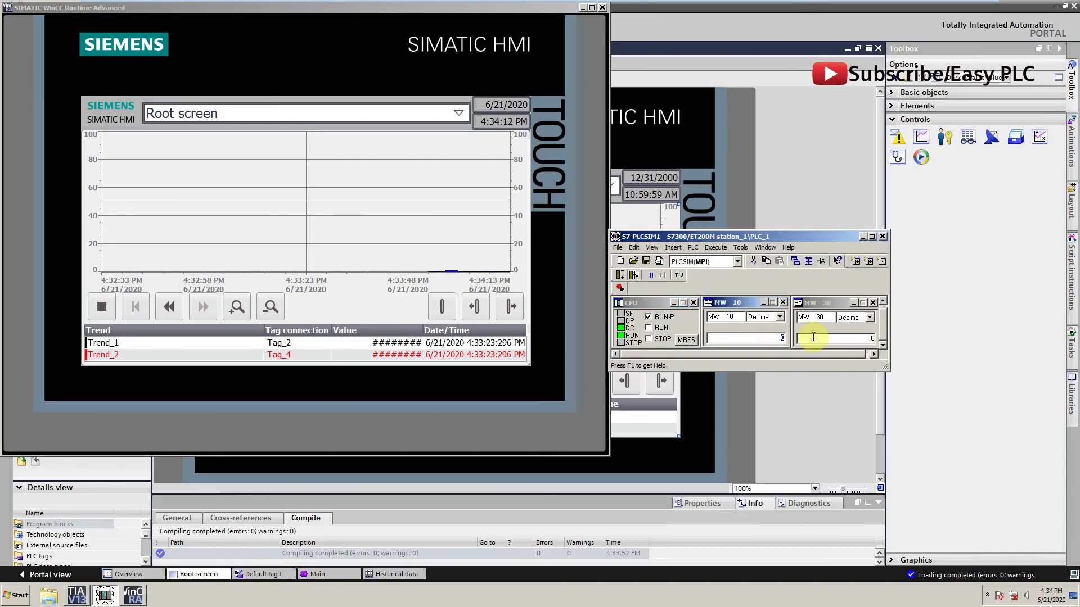
text(10)
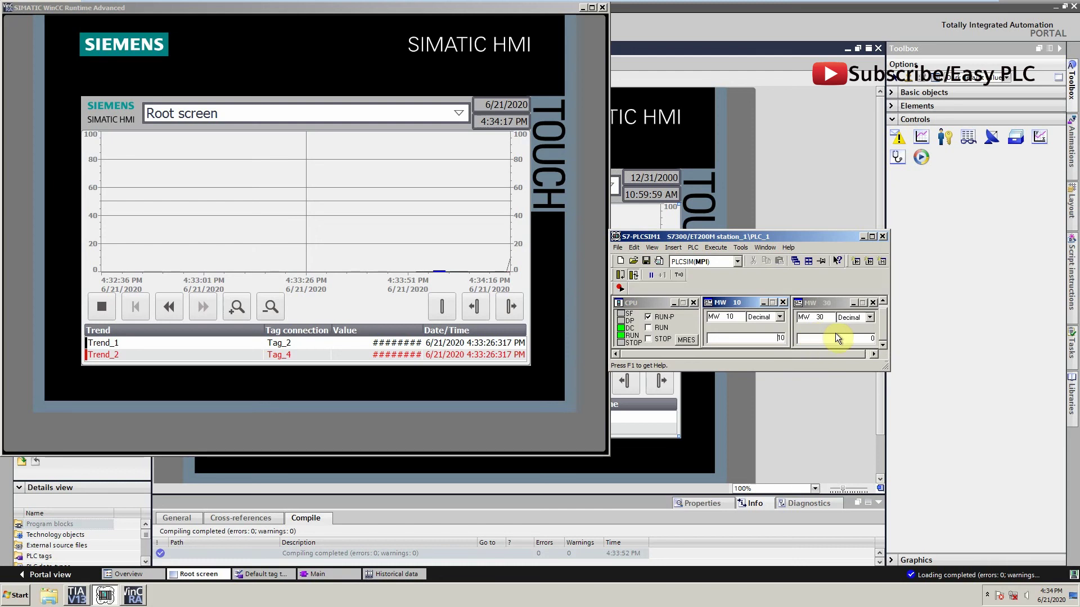
click(869, 338)
text(20)
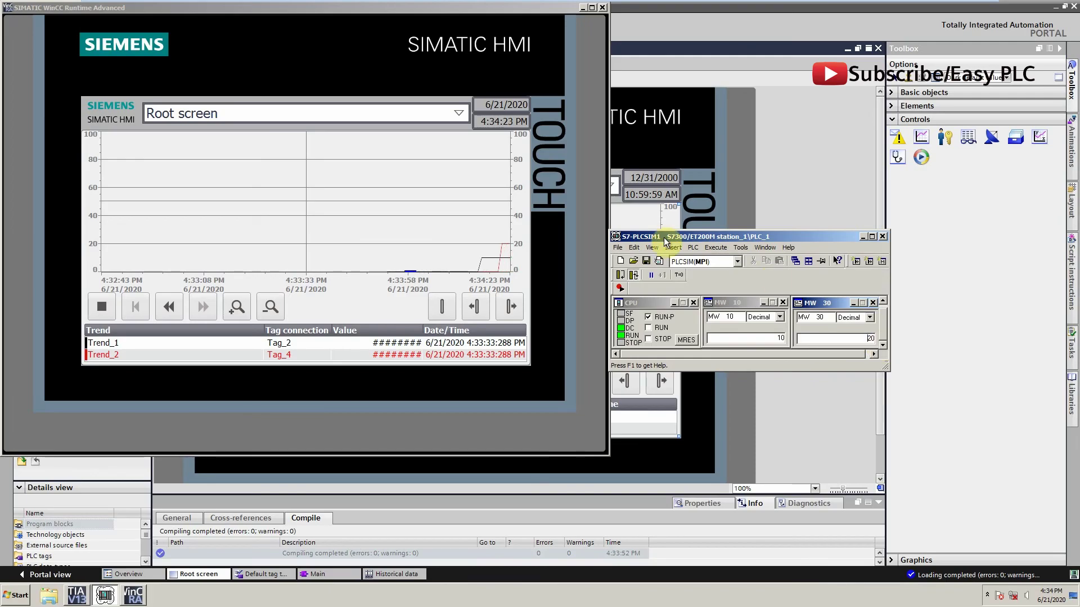
double_click(773, 338)
text(302)
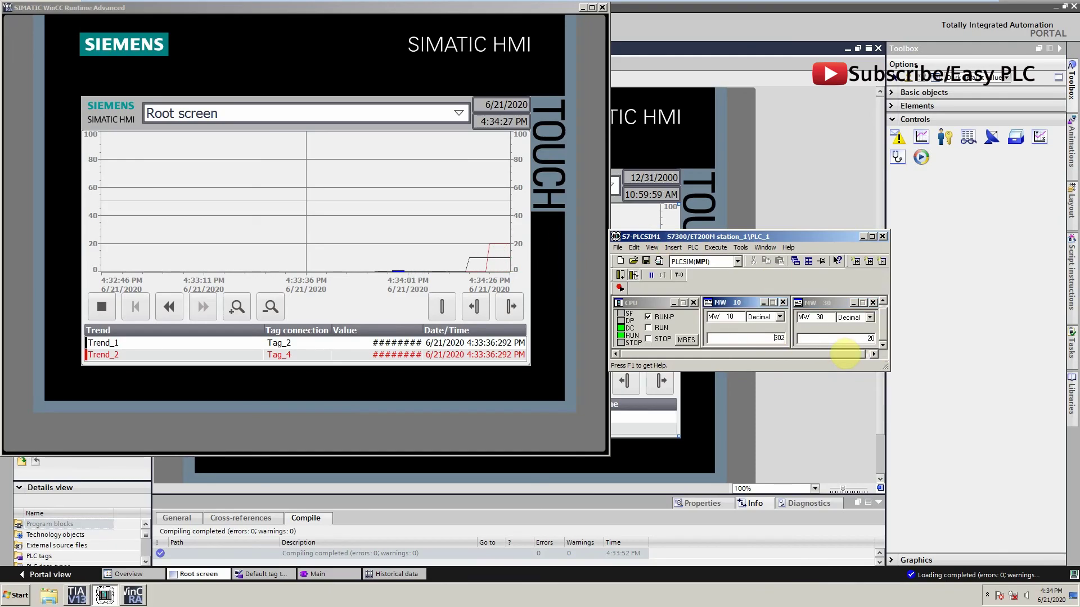
key(Return)
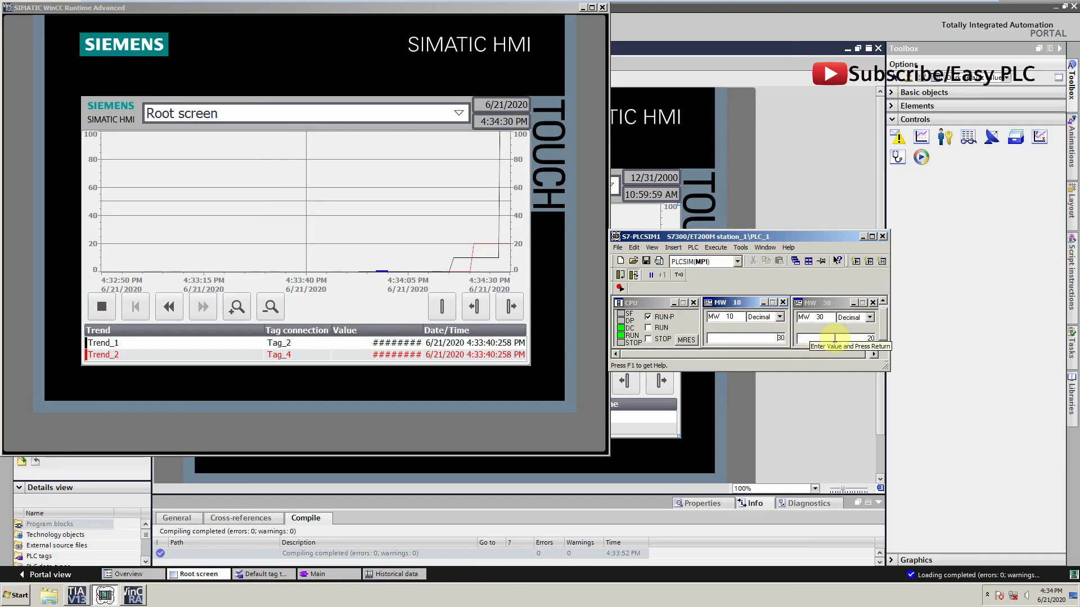
click(834, 338)
text(25)
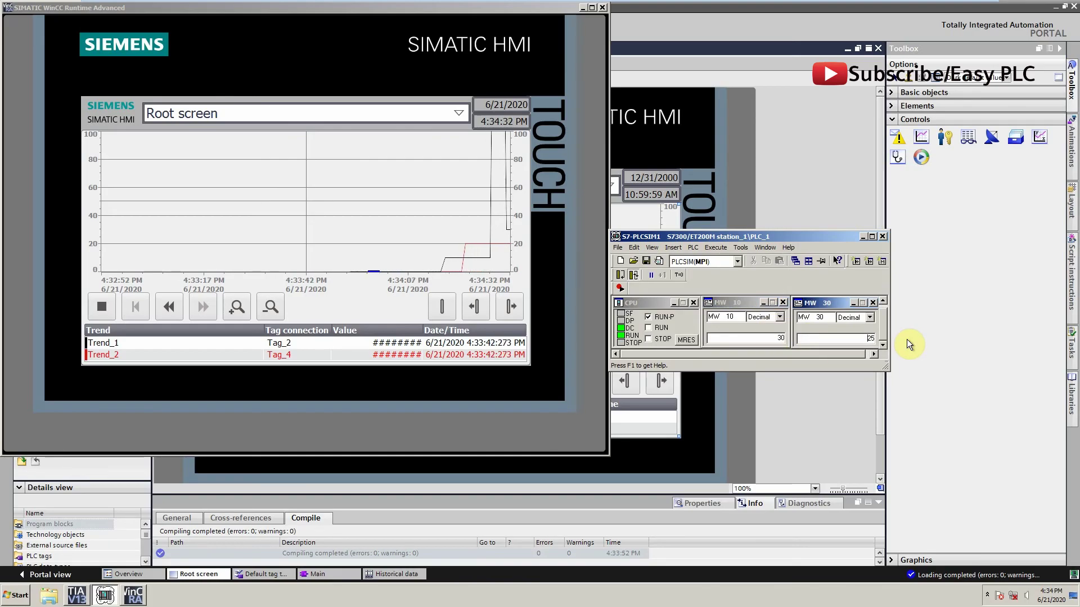
Step: Step MW 10 through 25, 50, 85 and MW 30 through 45, 75
double_click(778, 337)
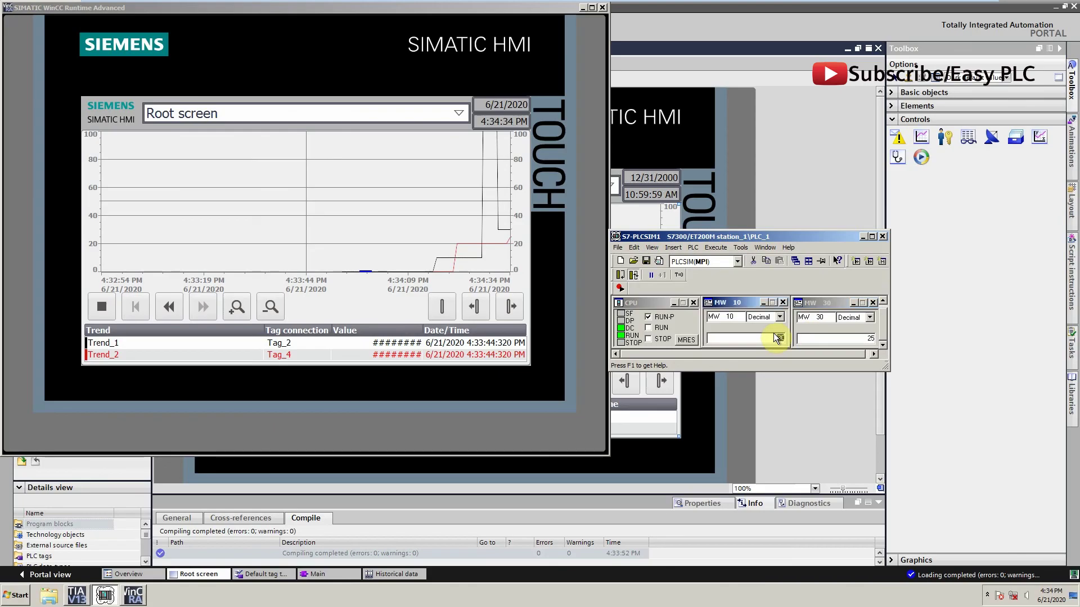
text(25)
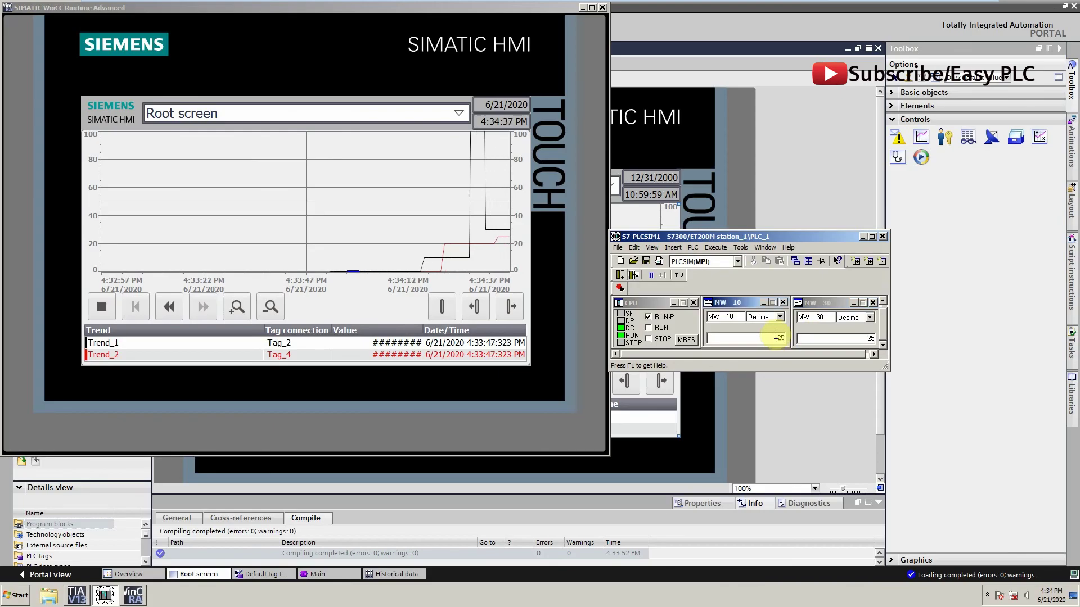
click(853, 339)
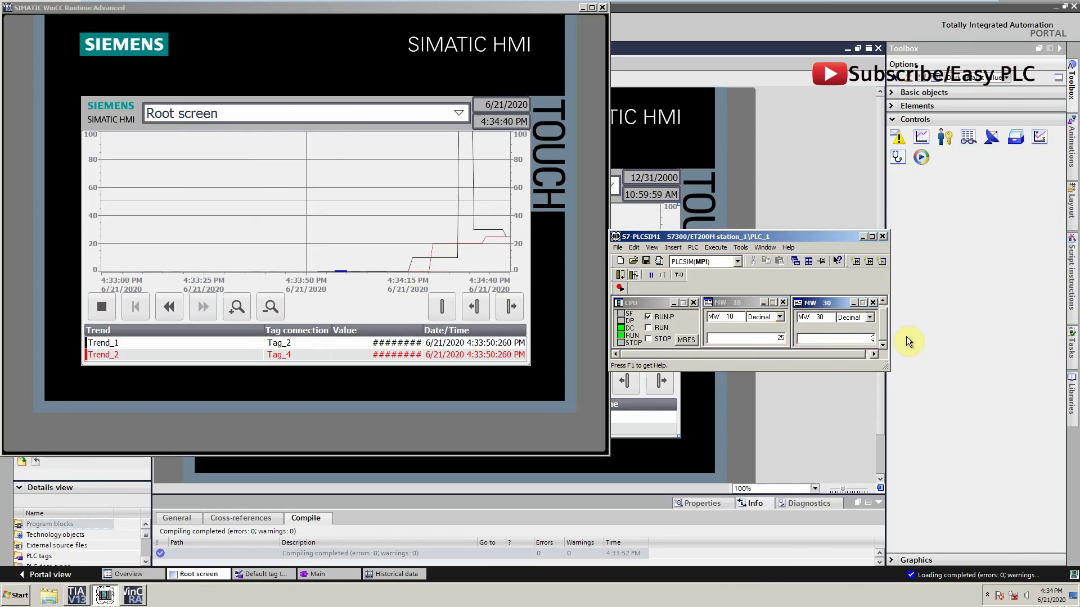
double_click(775, 337)
text(50)
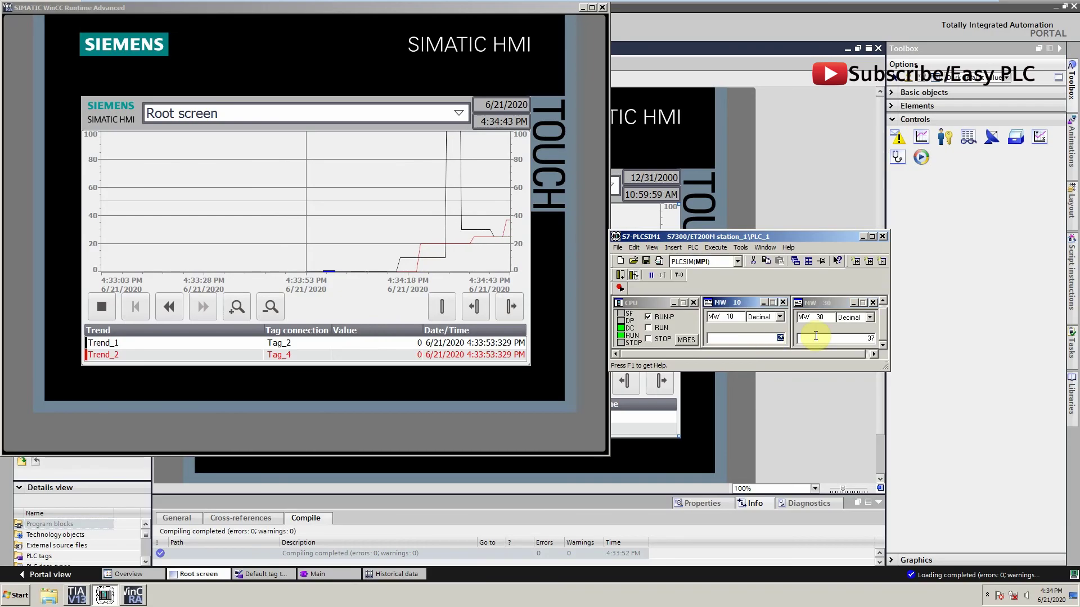
click(841, 336)
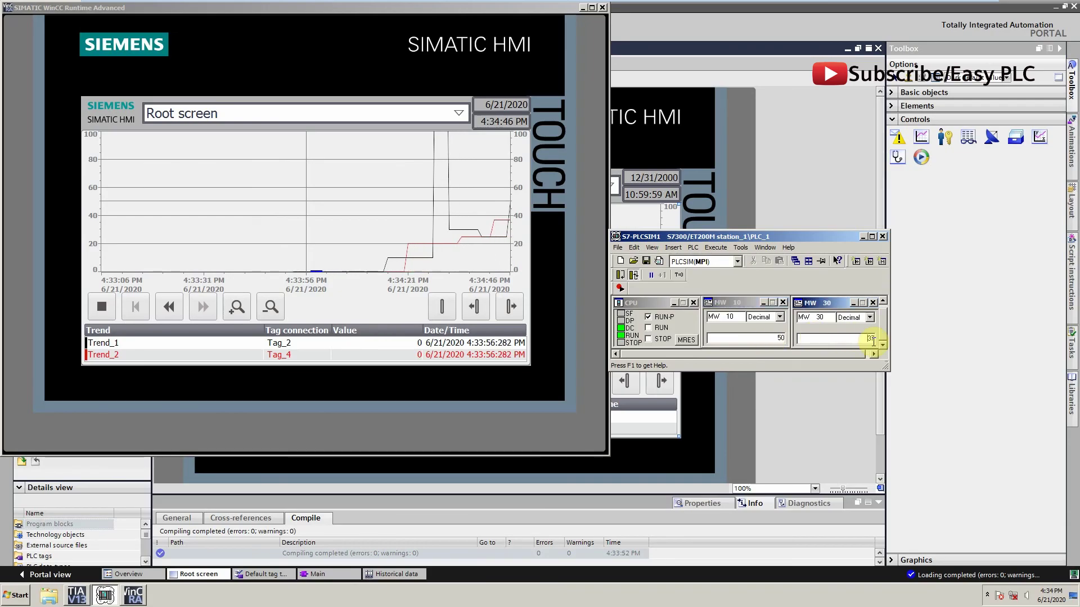
text(45)
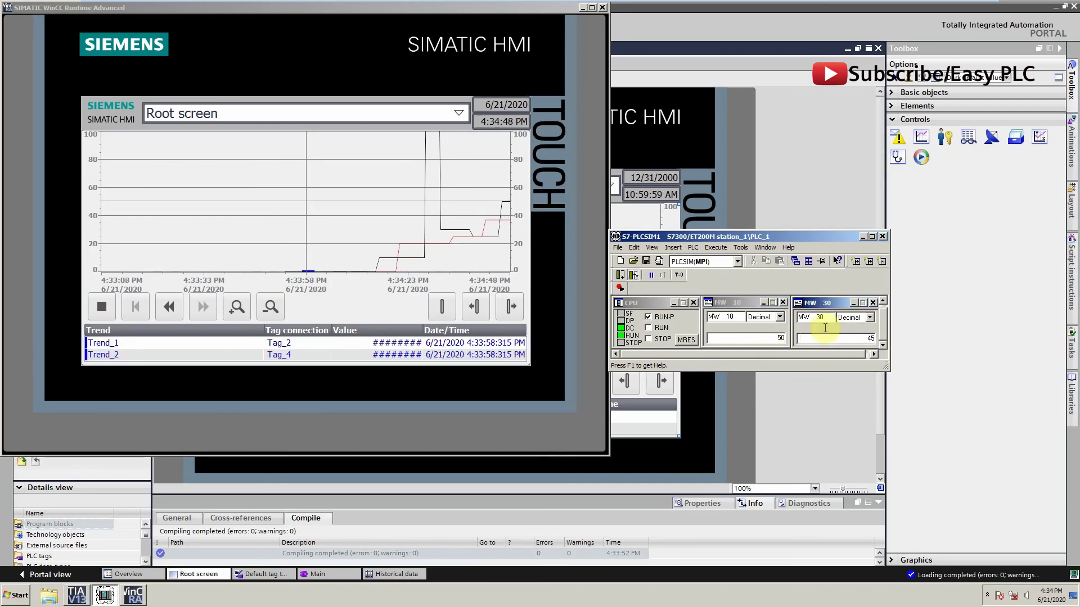
double_click(771, 337)
text(85)
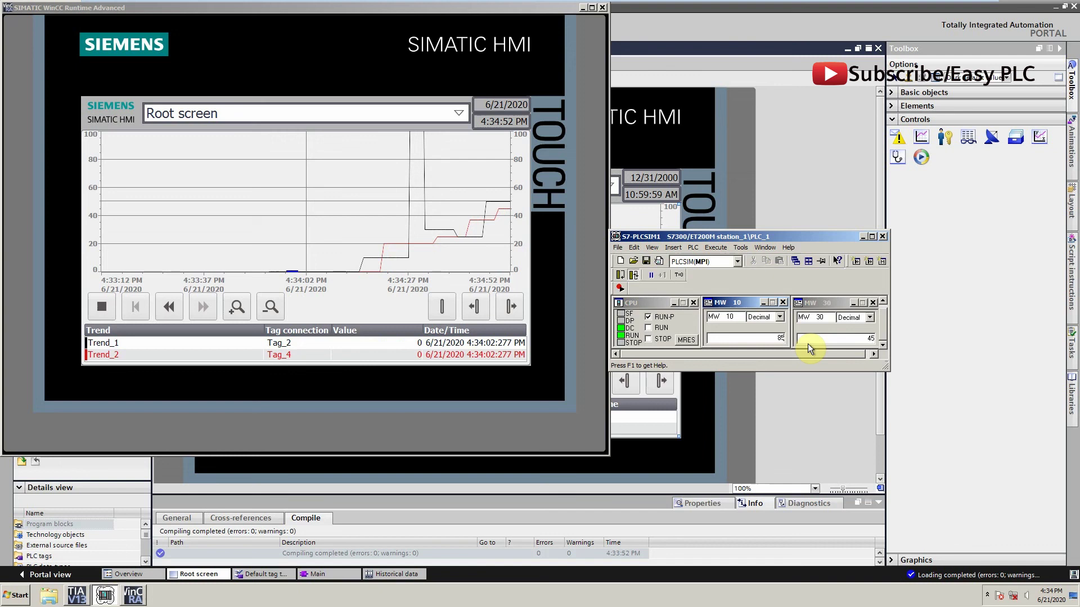
double_click(807, 343)
text(75)
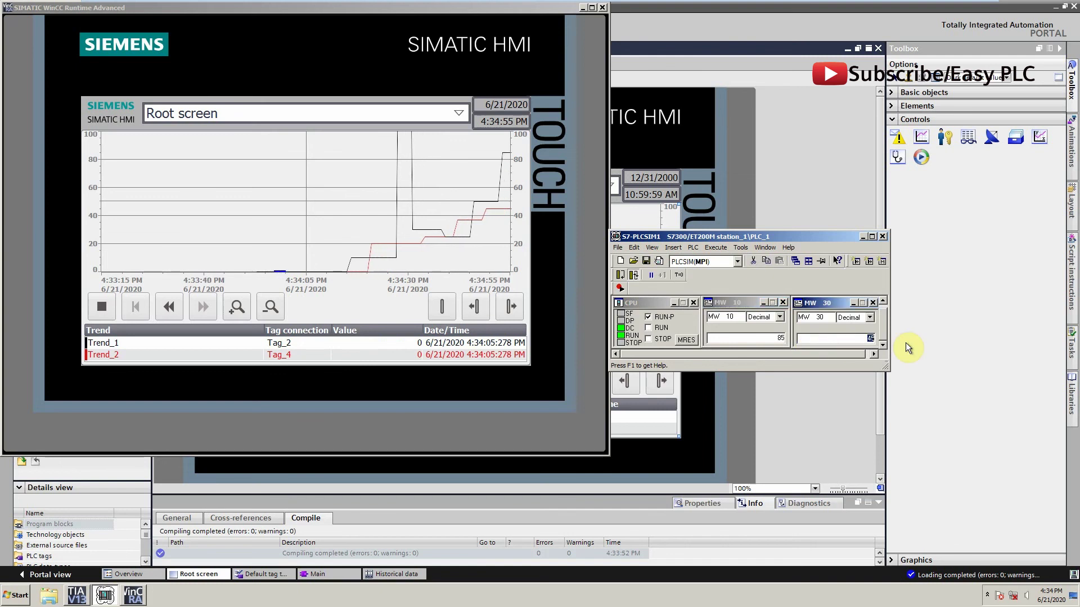
Step: Set MW 10 to 65 then 55, and MW 30 to 60 then 45
double_click(779, 338)
text(65)
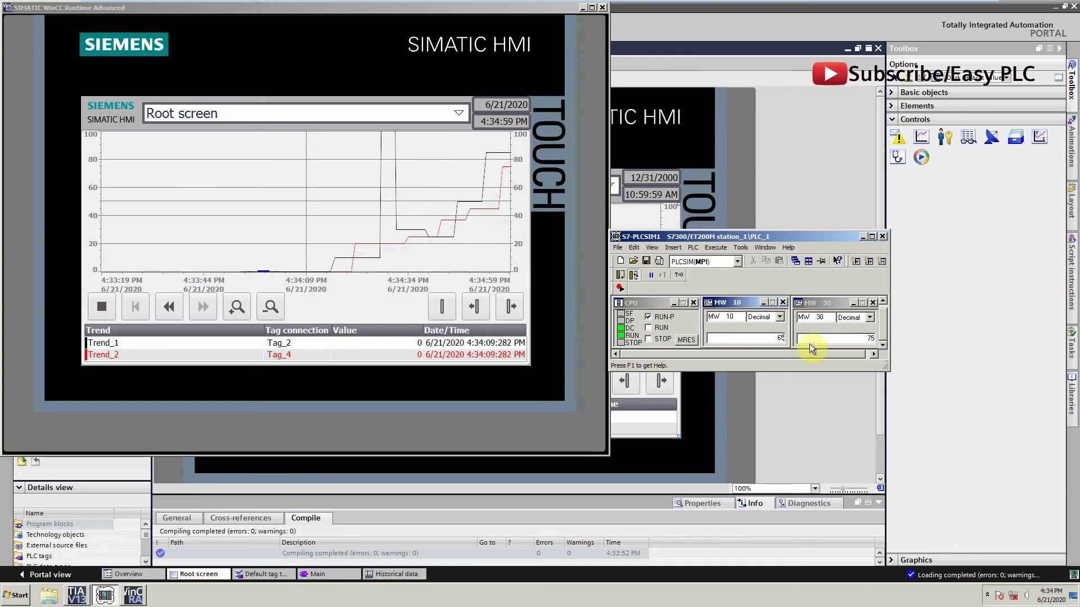
double_click(809, 343)
text(60)
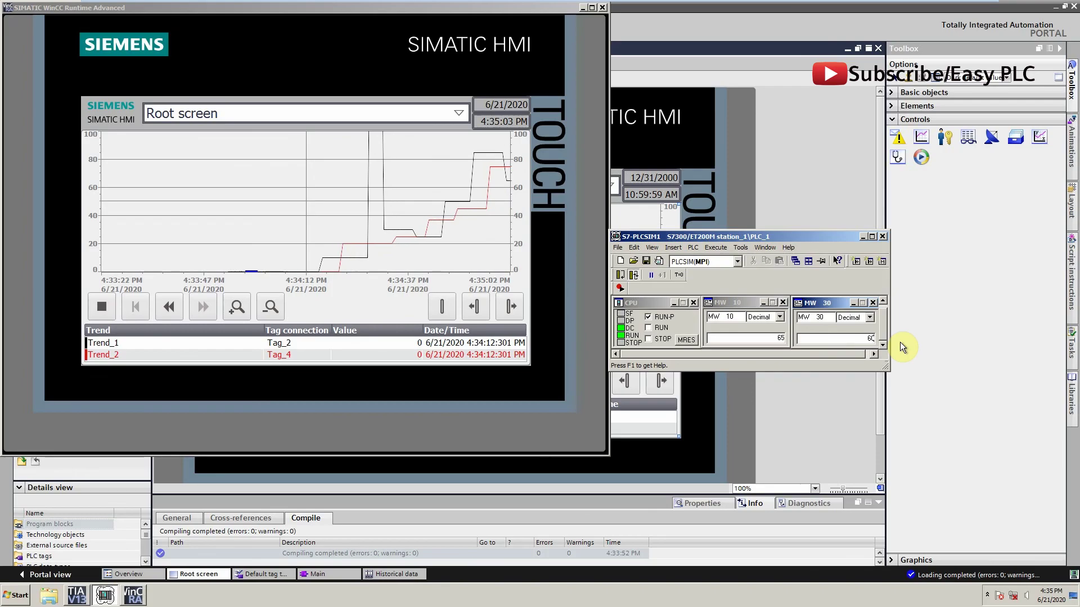
double_click(779, 338)
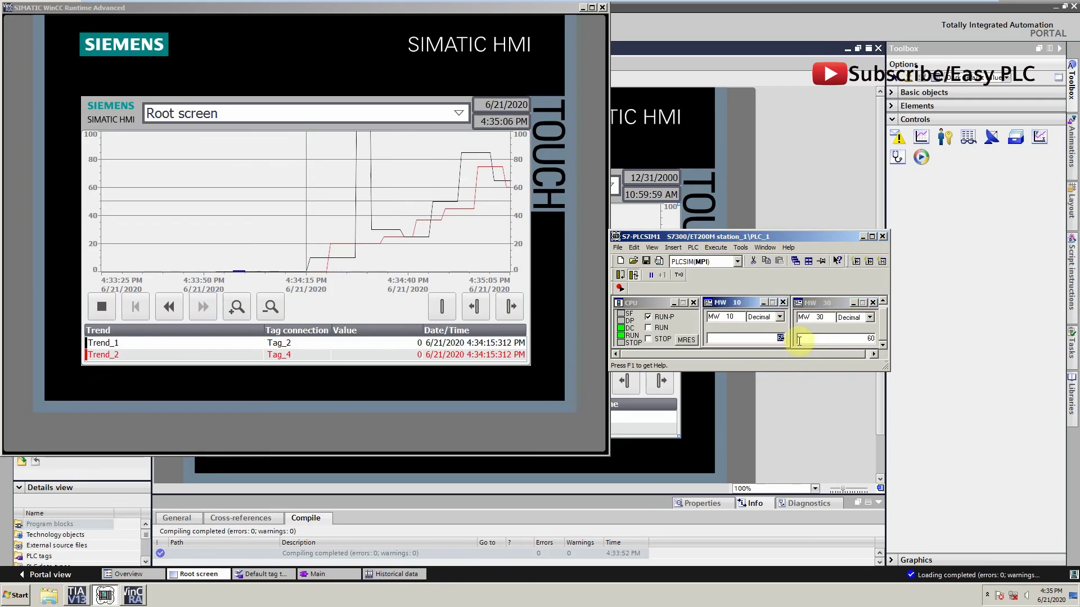
text(55)
double_click(804, 339)
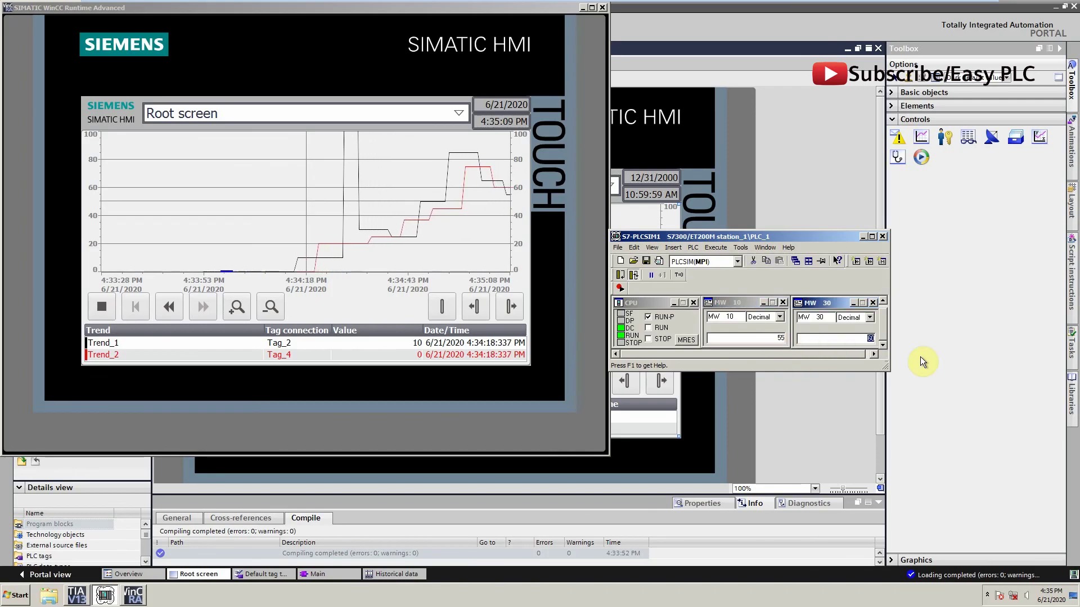
text(45)
key(Return)
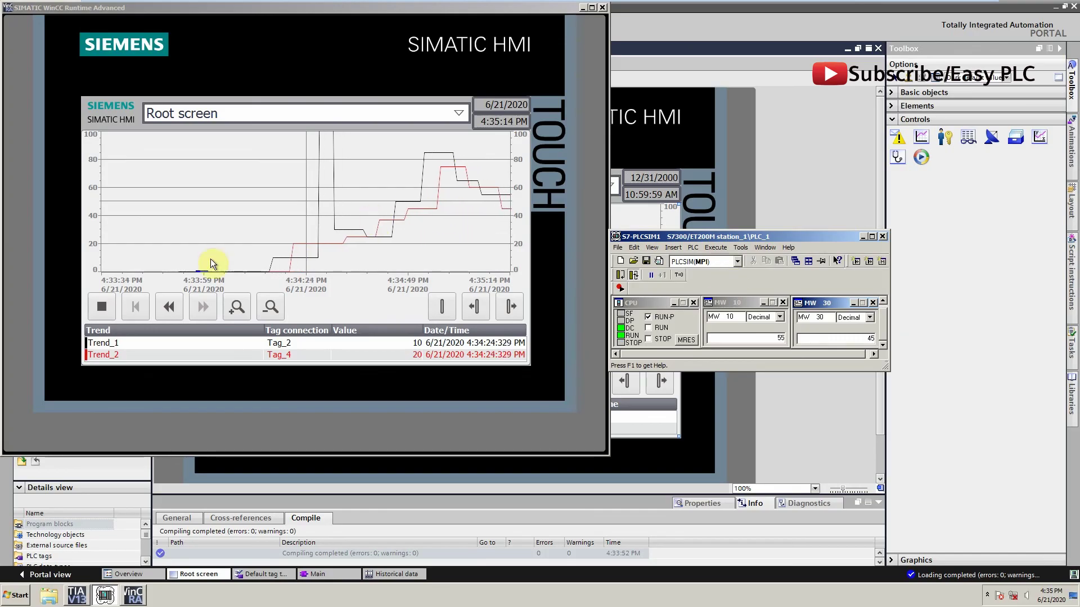
Step: Stop the trend, hide the ruler, drag back and forward through history, then return to live data
click(106, 306)
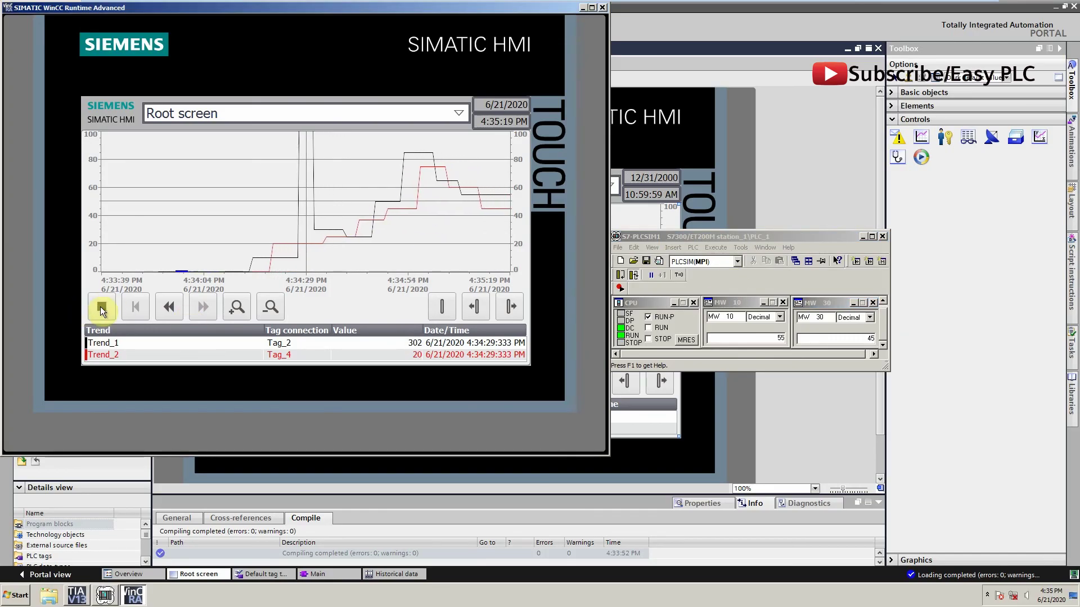
click(444, 310)
drag(441, 261, 415, 279)
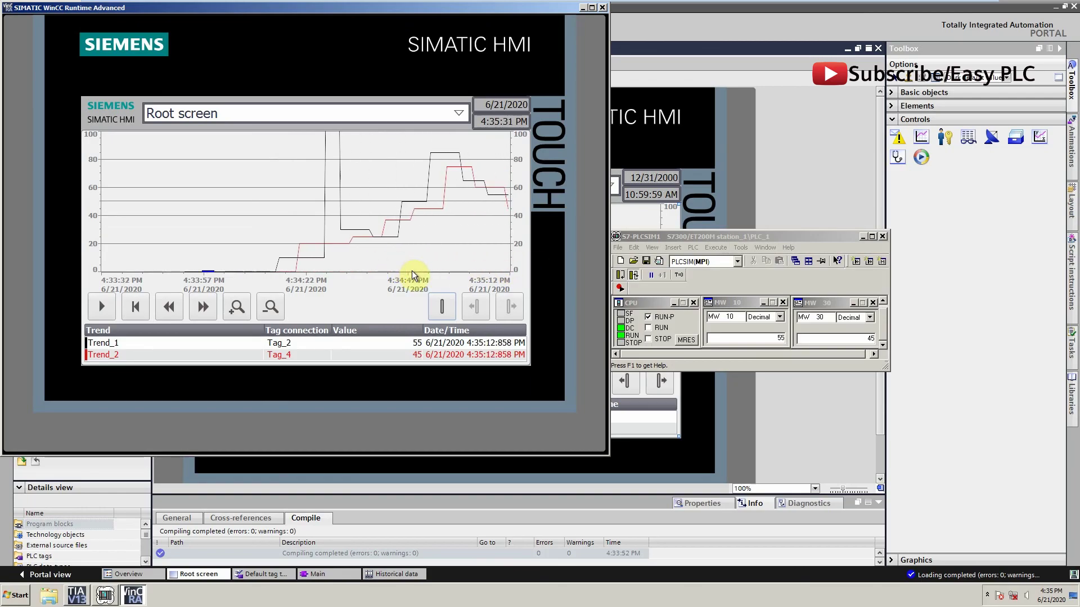
drag(482, 260, 422, 269)
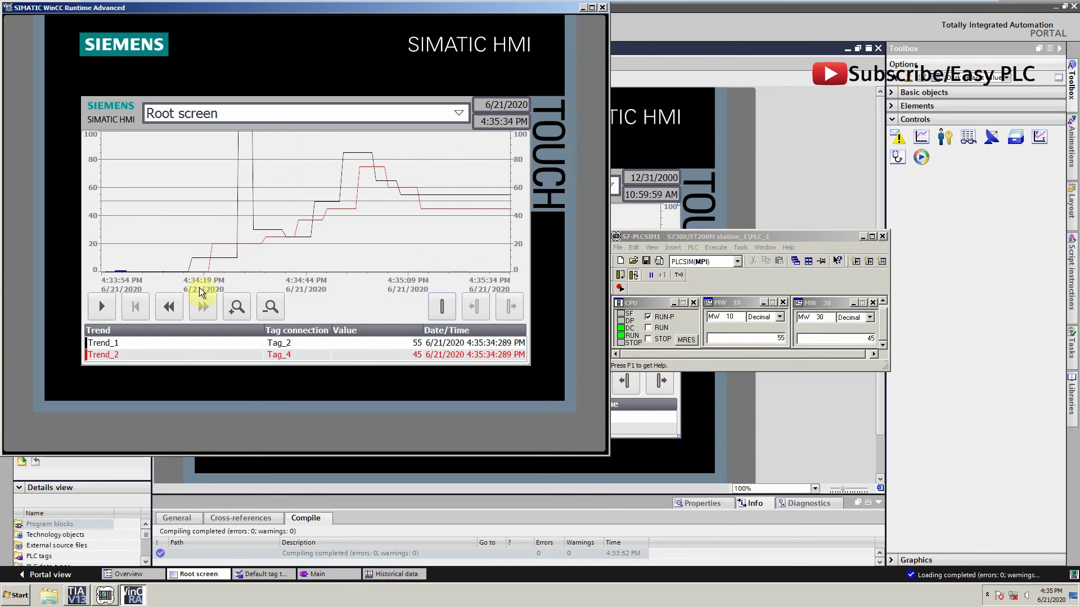
click(128, 300)
Step: Resume the live trend and set MW 10 to 50 and MW 30 to 30
click(98, 306)
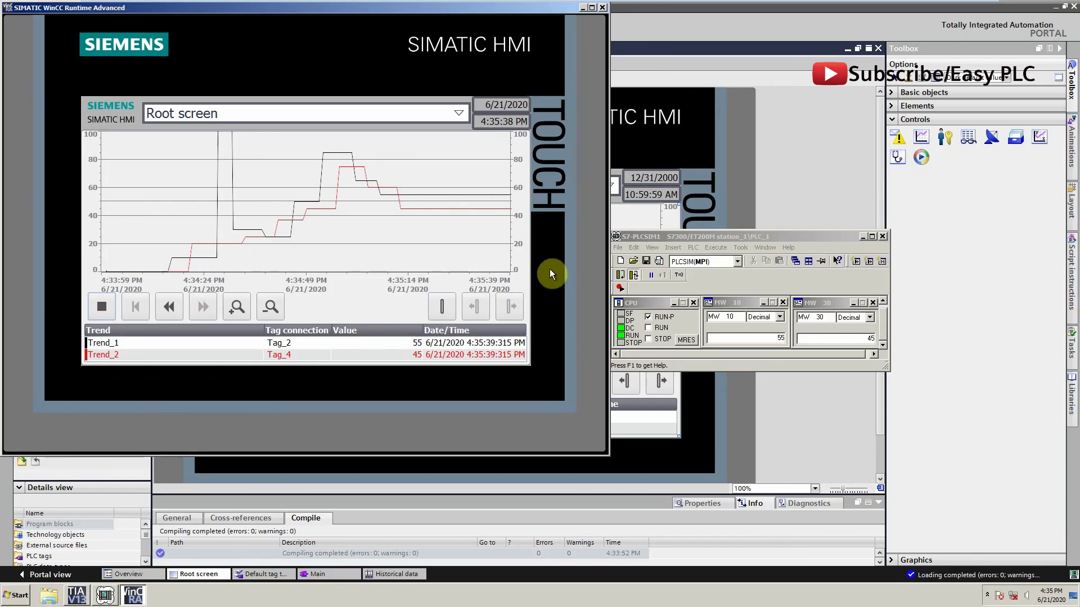
double_click(767, 341)
text(50)
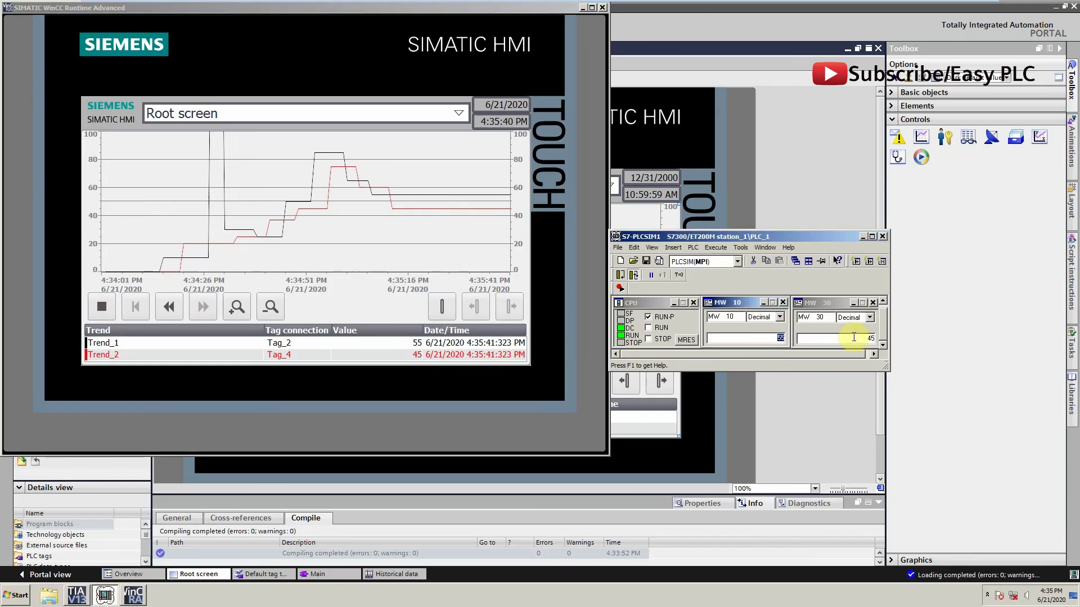
key(Return)
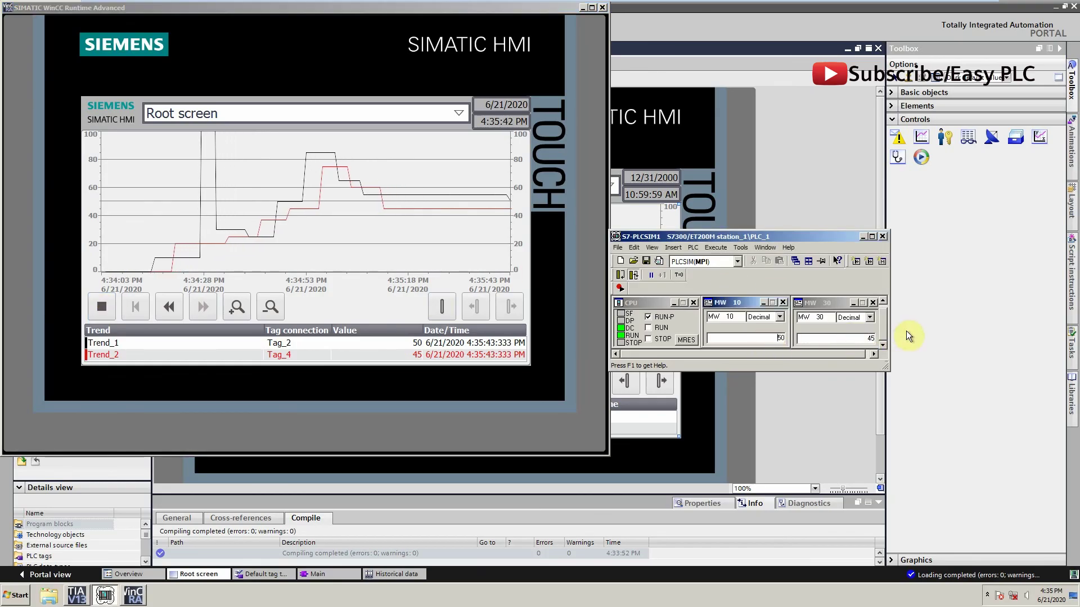
double_click(862, 336)
text(30)
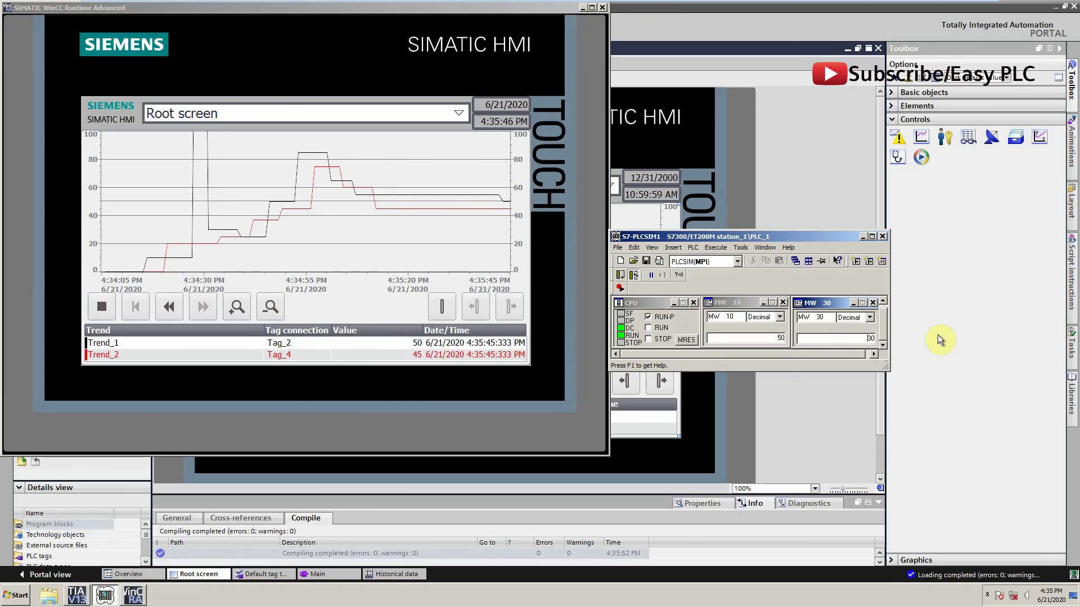
key(Return)
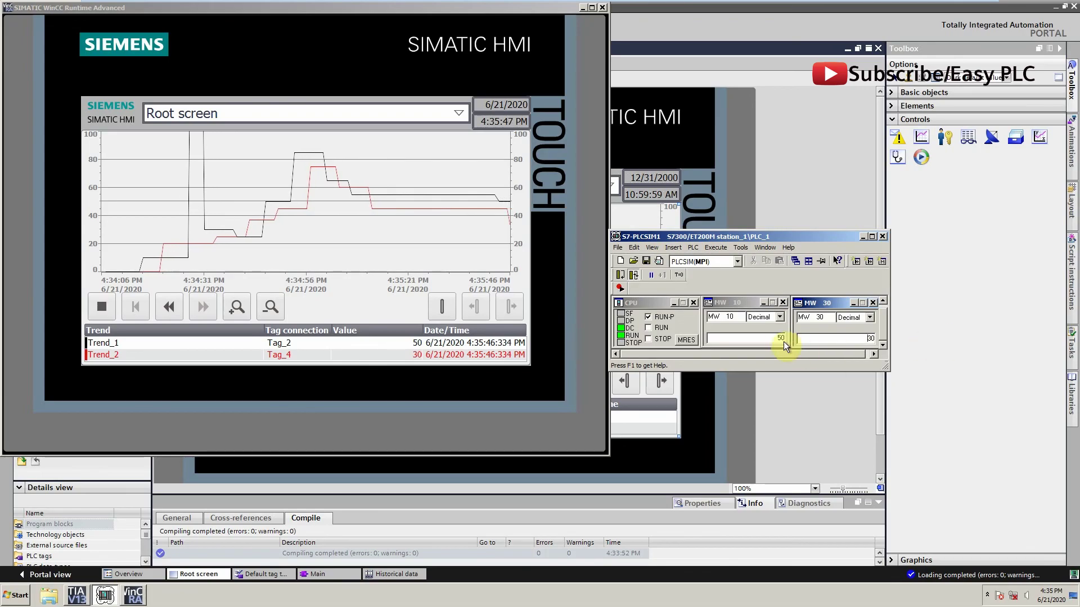
Step: Set MW 10 to 55 then 45, and MW 30 to 60 then 35
double_click(780, 339)
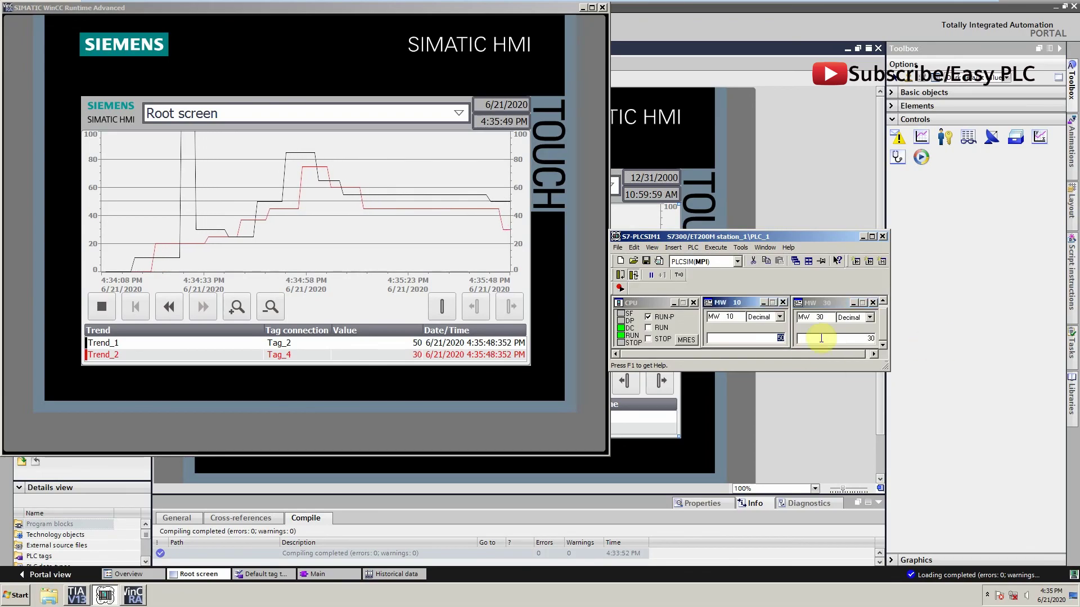
text(55)
double_click(821, 338)
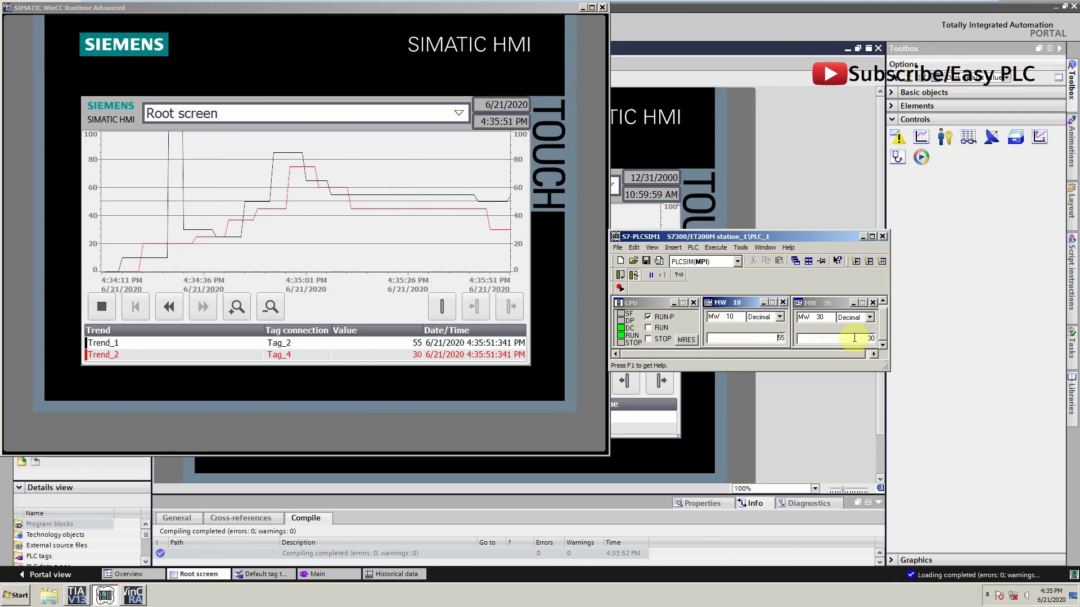
text(6)
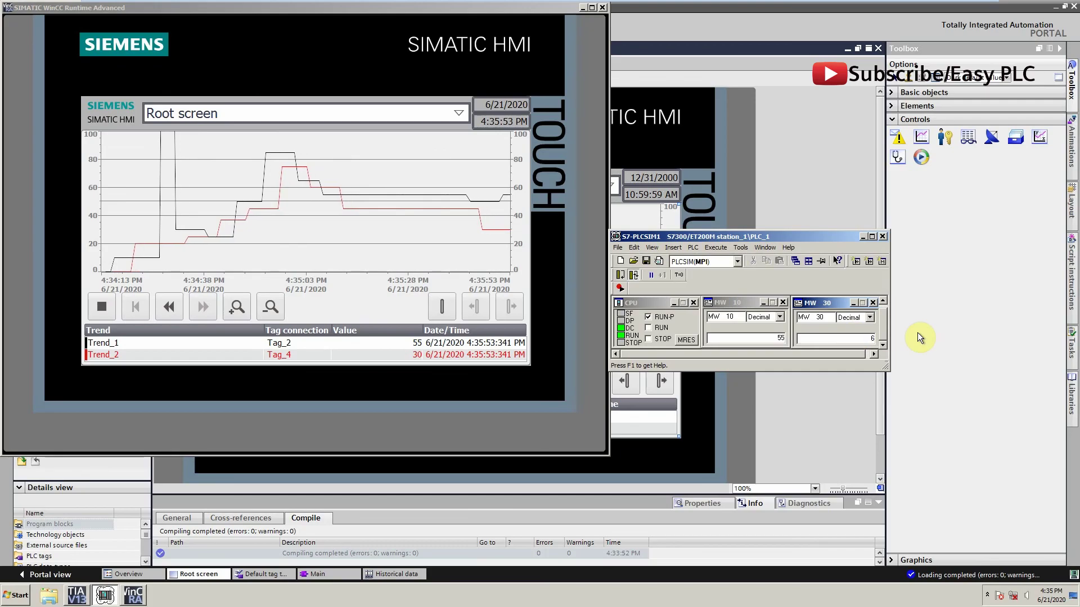
text(0)
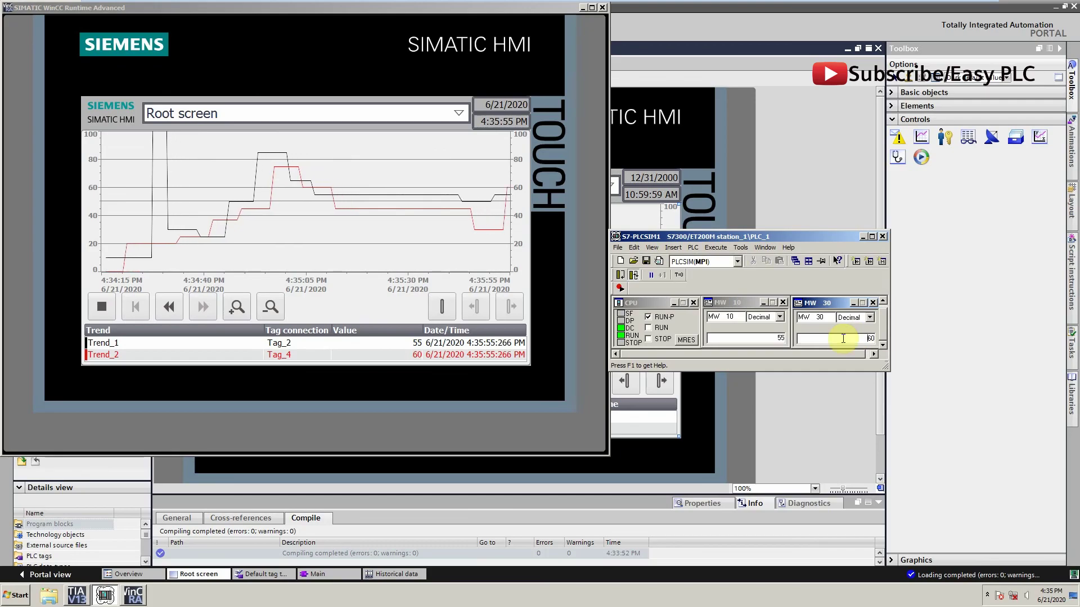
key(Return)
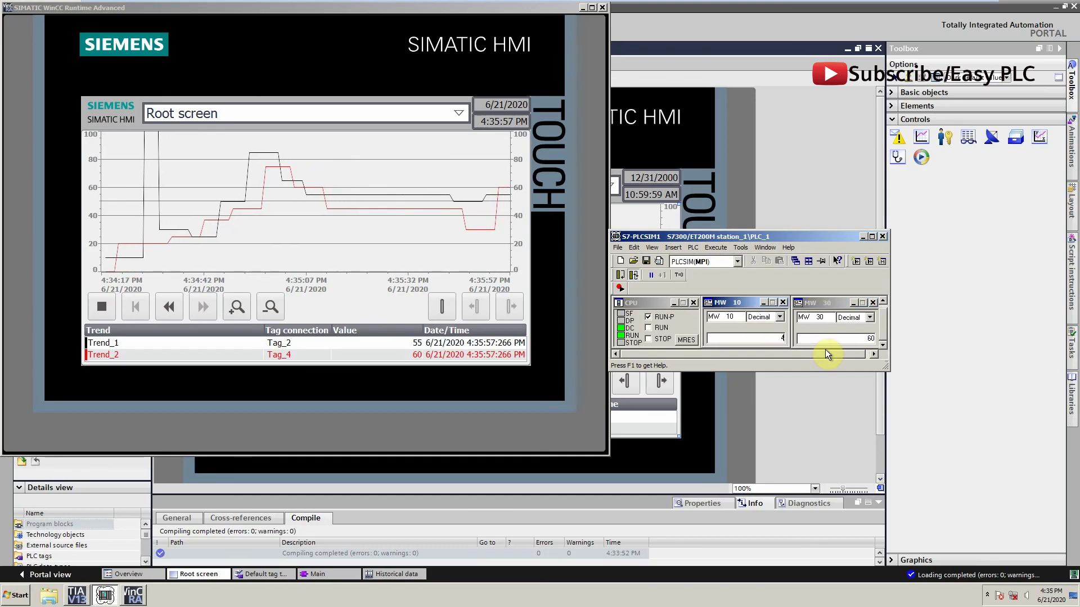
text(45)
key(Return)
click(838, 339)
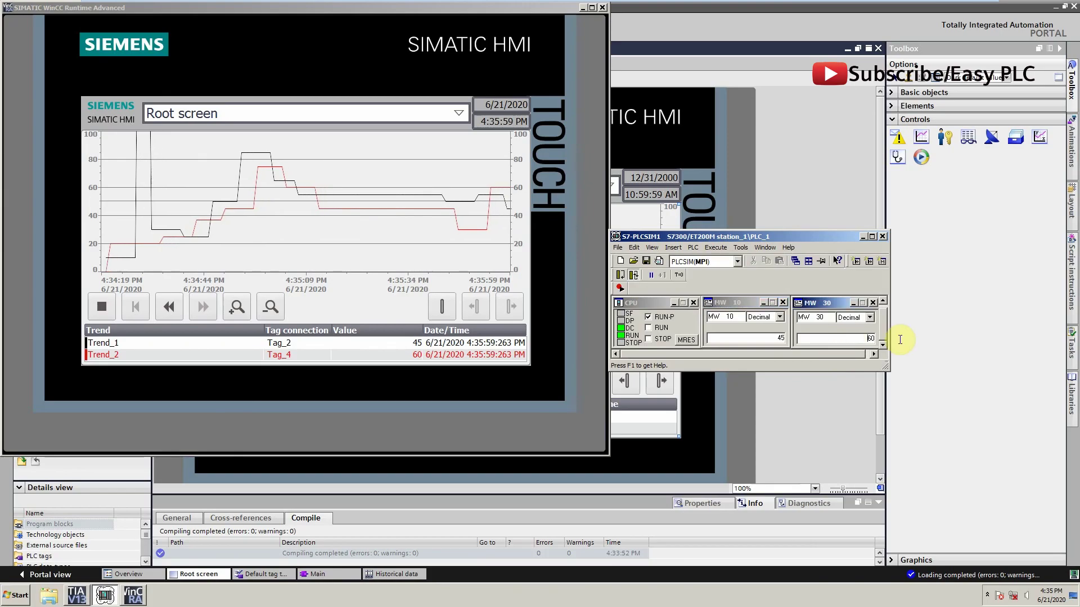
text(35)
key(Return)
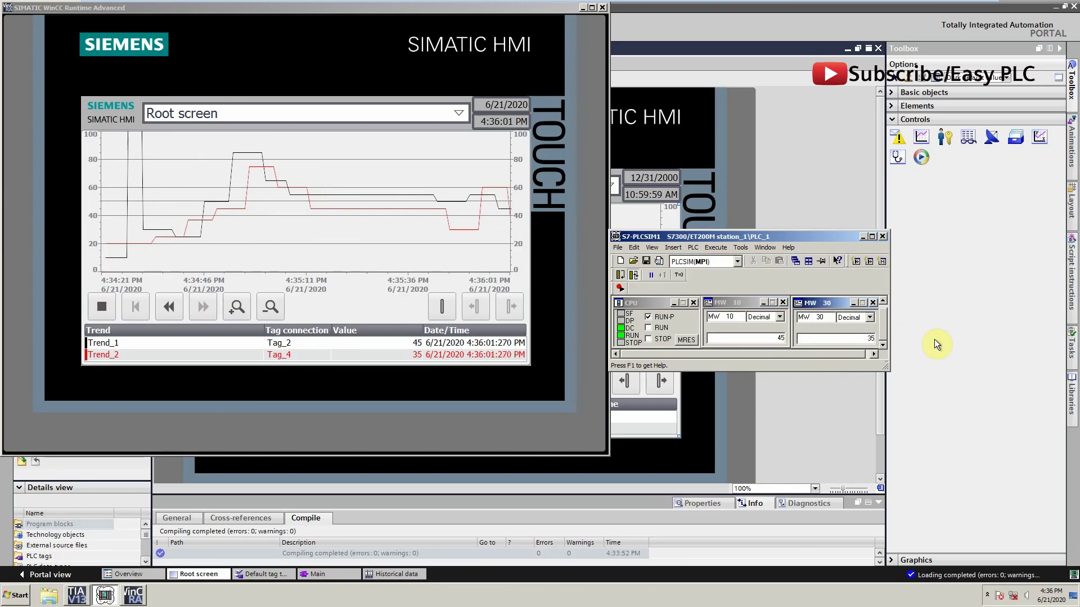